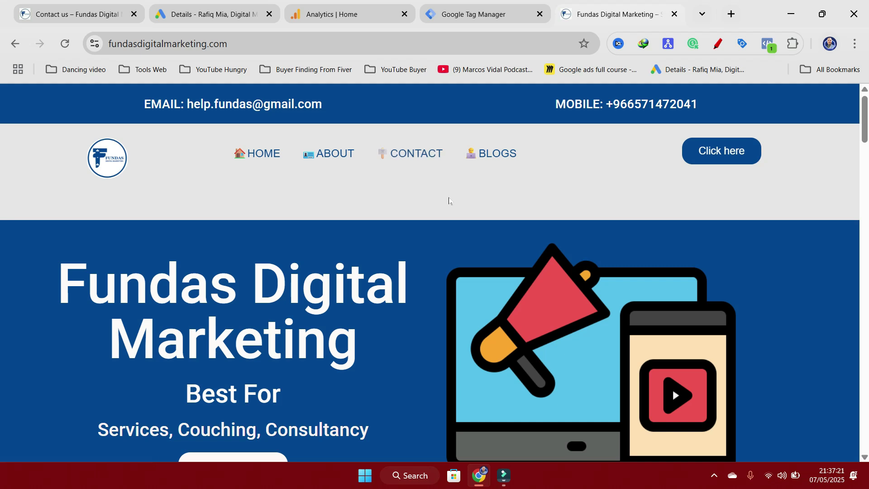
# Step: Open the website's Contact page and look through its content down to the footer
pyautogui.click(420, 153)
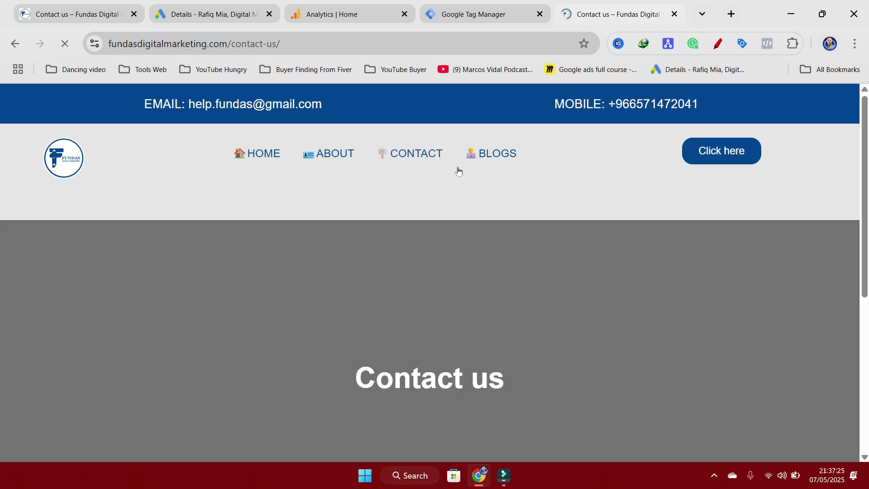
pyautogui.scroll(-10, 433, 253)
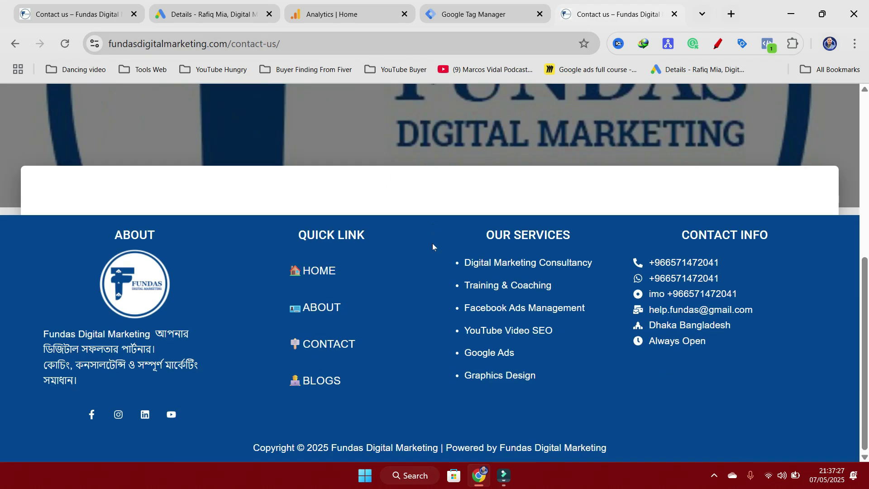
pyautogui.scroll(10, 432, 246)
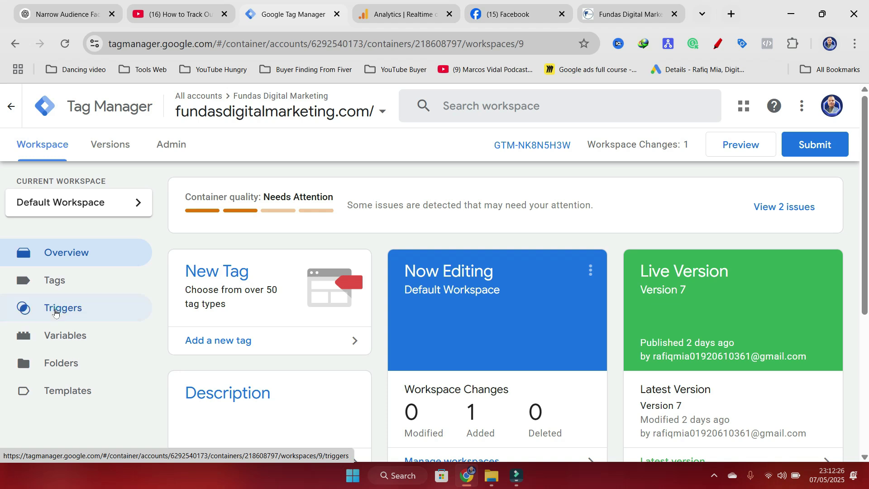
# Step: Create a new trigger in the Tag Manager workspace and name it "Link Click- Contact"
pyautogui.click(54, 312)
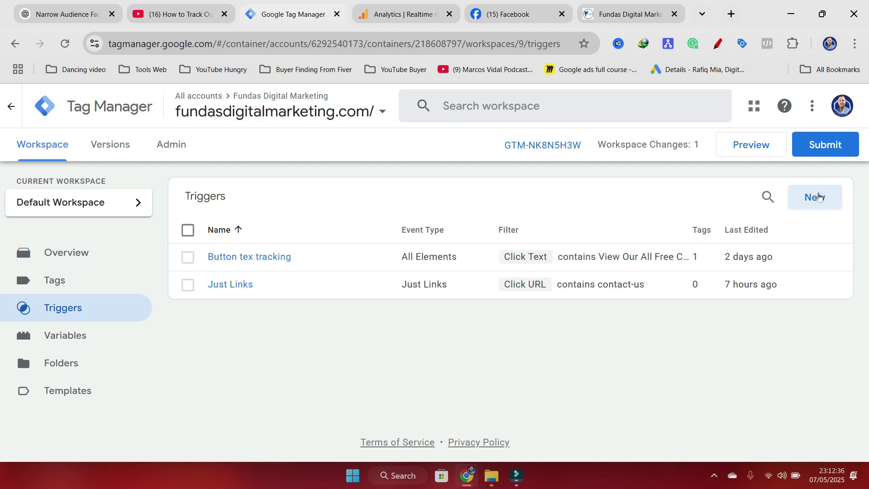
pyautogui.click(816, 196)
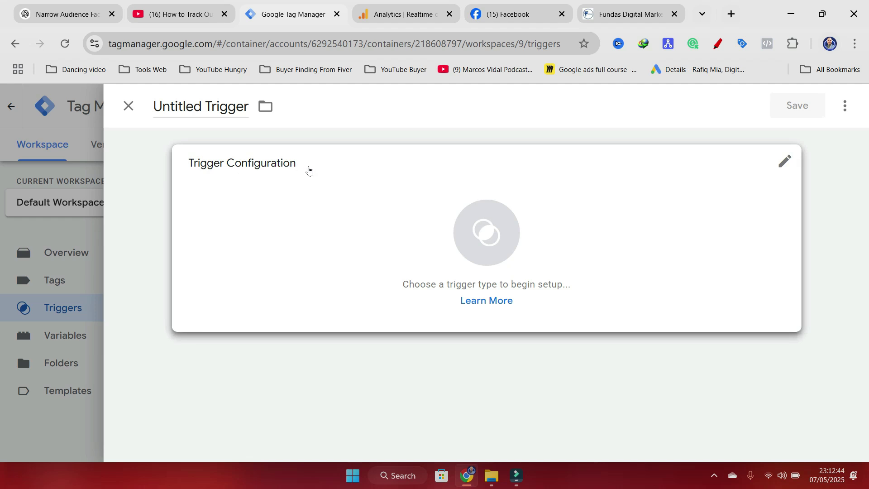
pyautogui.moveTo(249, 106); pyautogui.dragTo(153, 106)
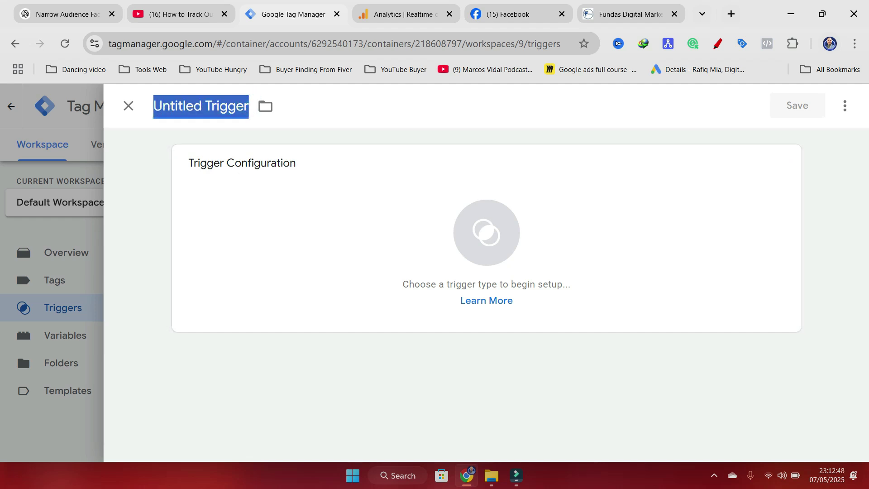
pyautogui.write('Link')
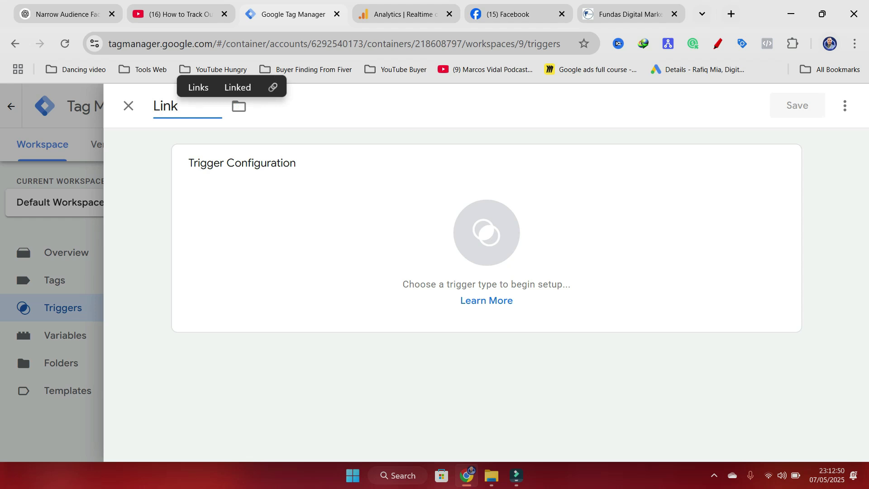
pyautogui.write(' Cli')
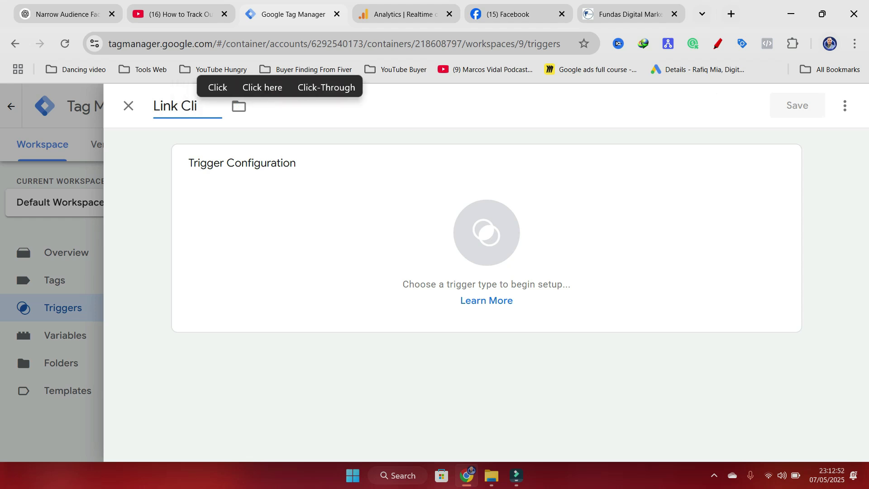
pyautogui.write('ck')
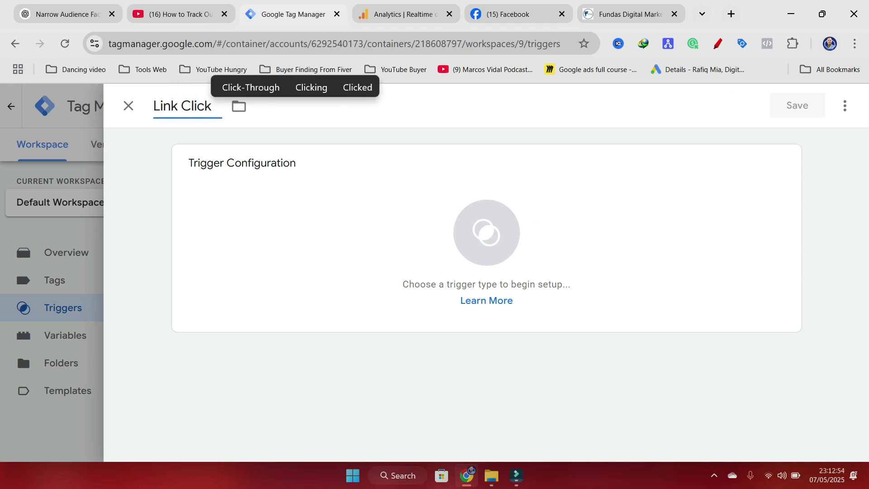
pyautogui.write('- C')
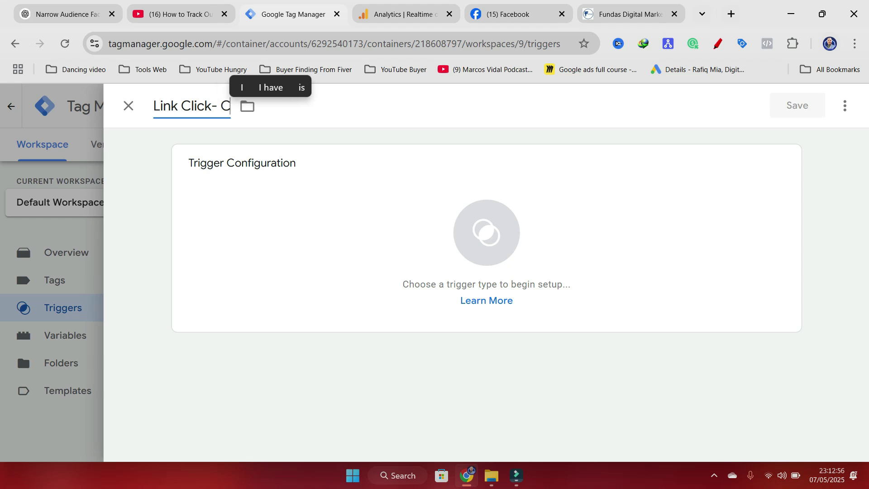
pyautogui.write('onta')
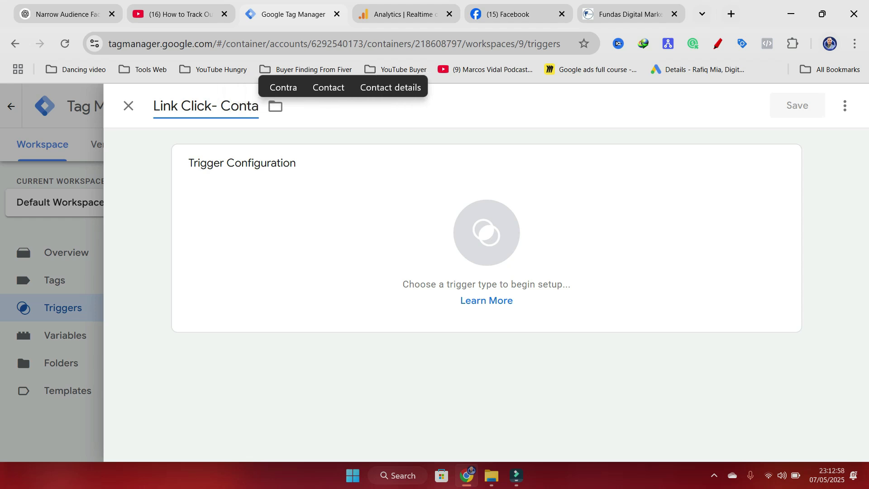
pyautogui.write('ct')
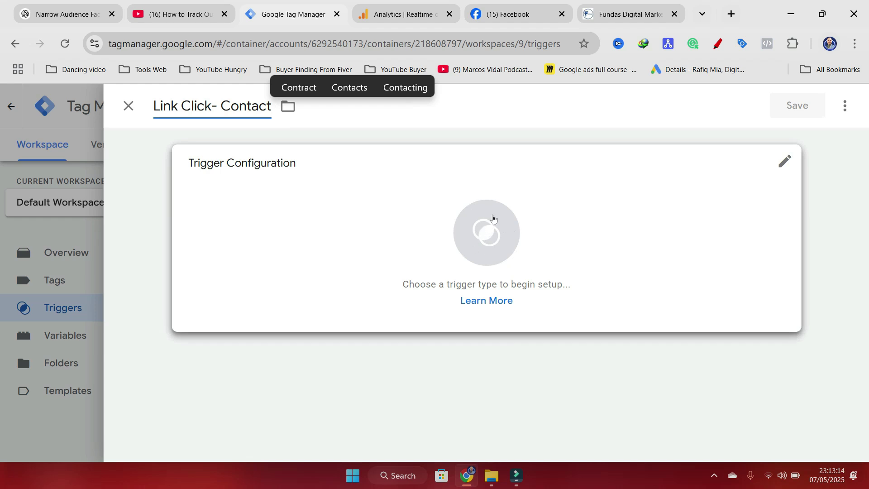
# Step: Set the trigger type to Click - Just Links
pyautogui.click(476, 228)
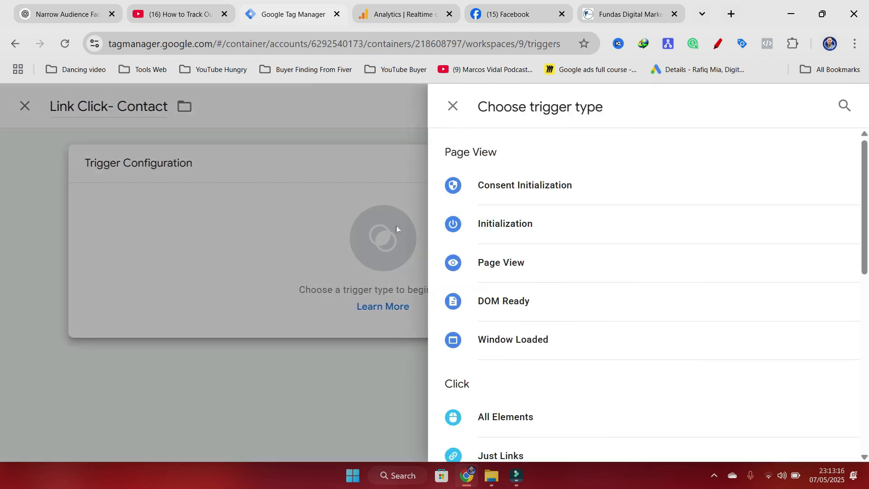
pyautogui.scroll(-3, 498, 231)
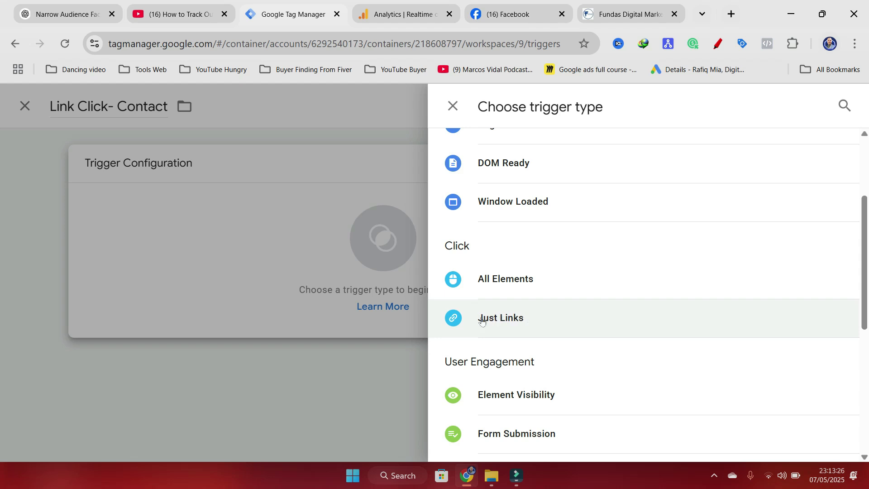
pyautogui.scroll(-2, 520, 314)
pyautogui.scroll(3, 514, 313)
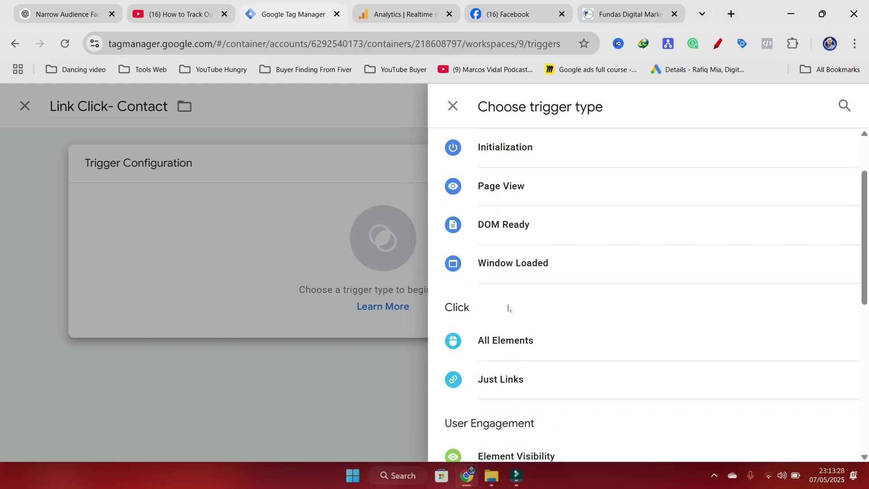
pyautogui.click(485, 385)
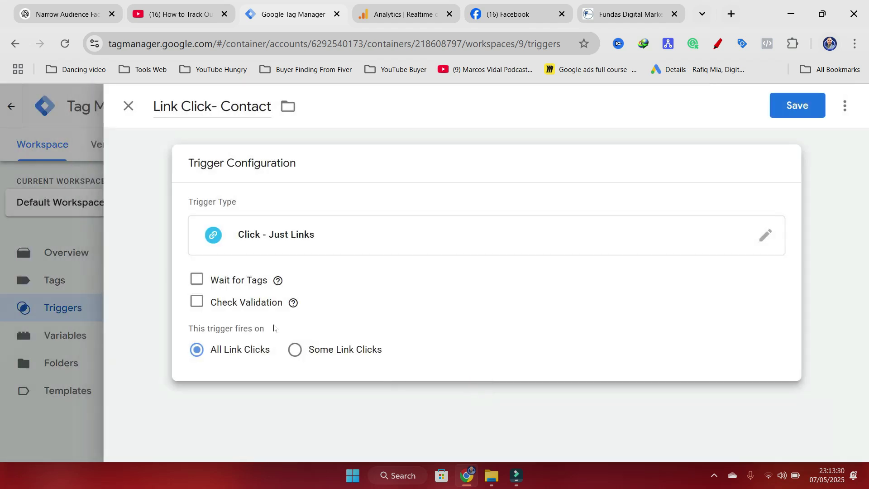
# Step: Make the trigger fire on Some Link Clicks, with a condition using {{Click URL}} and the operator "contains"
pyautogui.moveTo(278, 280)
pyautogui.click(294, 352)
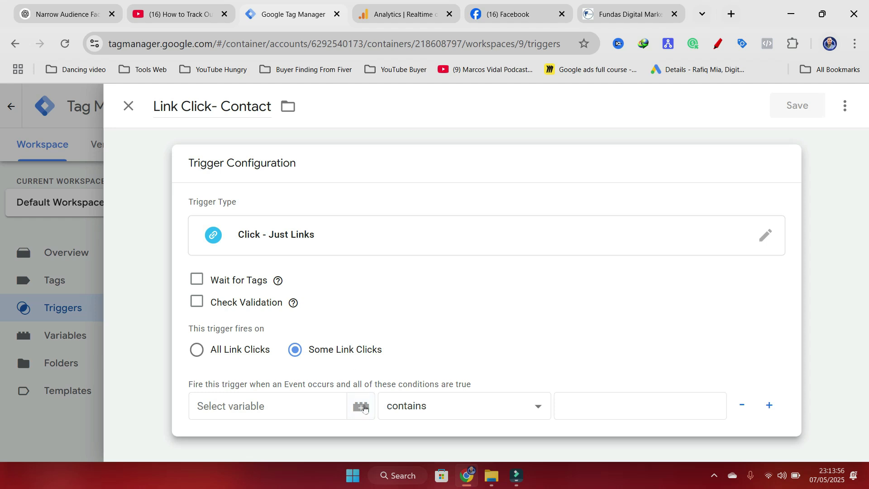
pyautogui.click(268, 406)
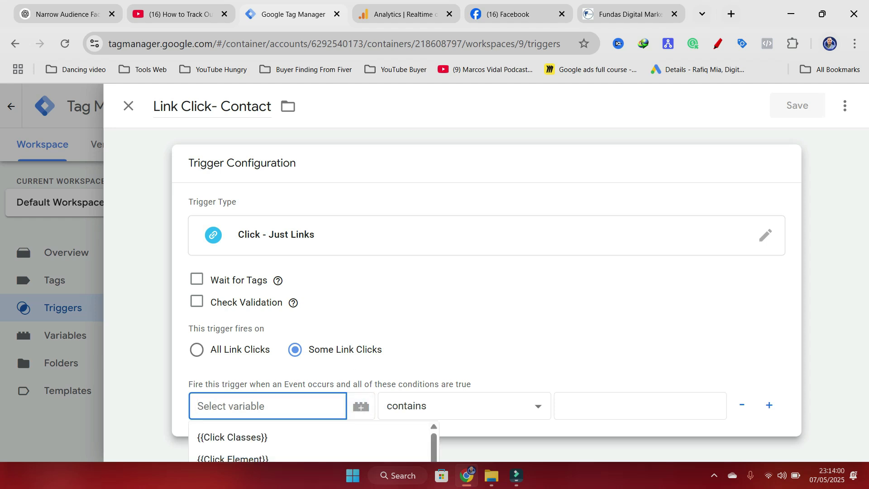
pyautogui.scroll(-1, 310, 351)
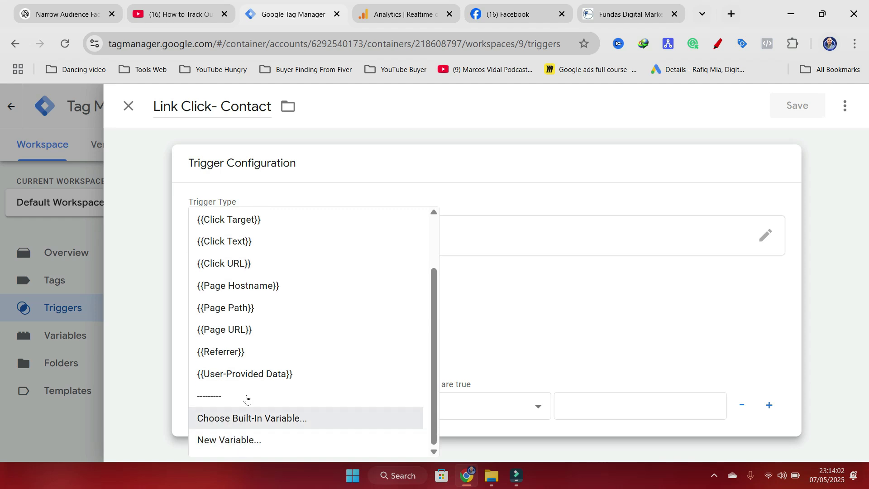
pyautogui.click(223, 266)
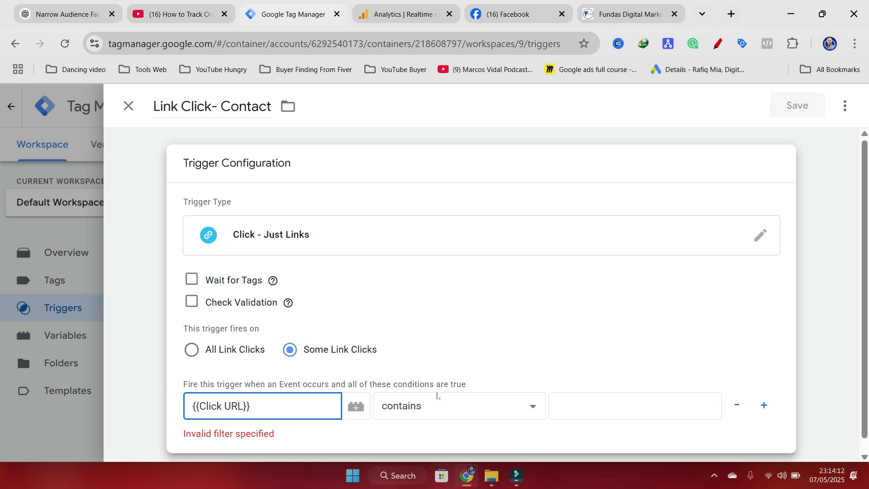
pyautogui.click(525, 411)
pyautogui.click(525, 409)
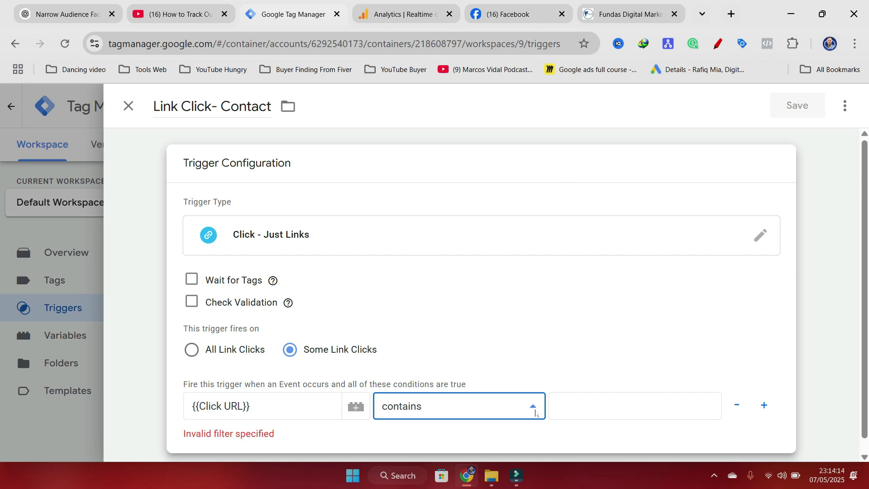
pyautogui.click(532, 409)
pyautogui.click(409, 99)
pyautogui.click(624, 406)
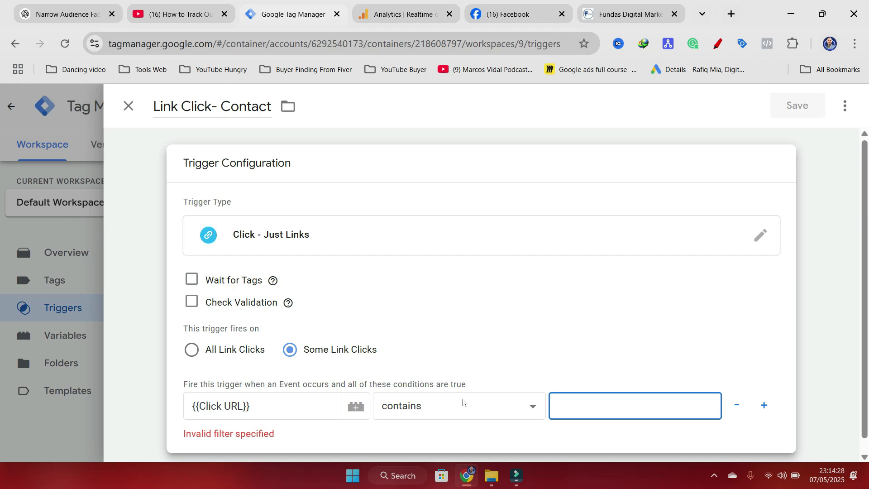
# Step: Switch to the Fundas Digital Marketing website, open its Contact page and copy "contact-us" from the page address
pyautogui.click(625, 15)
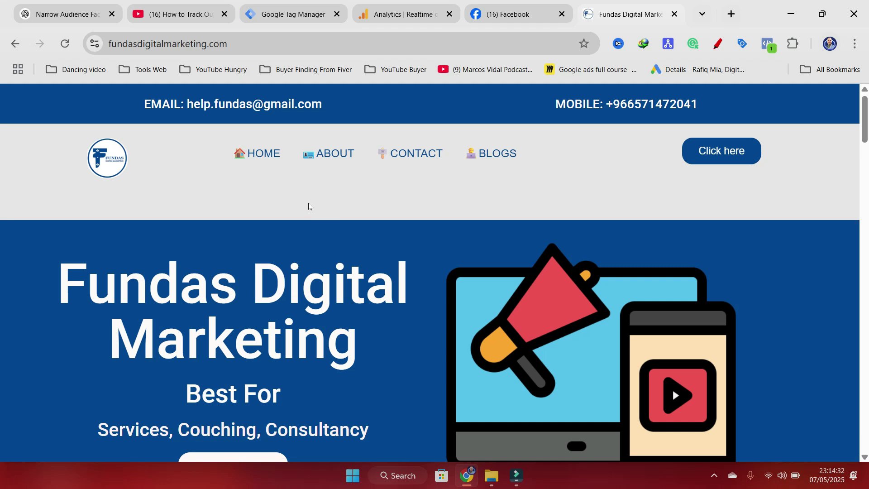
pyautogui.click(412, 151)
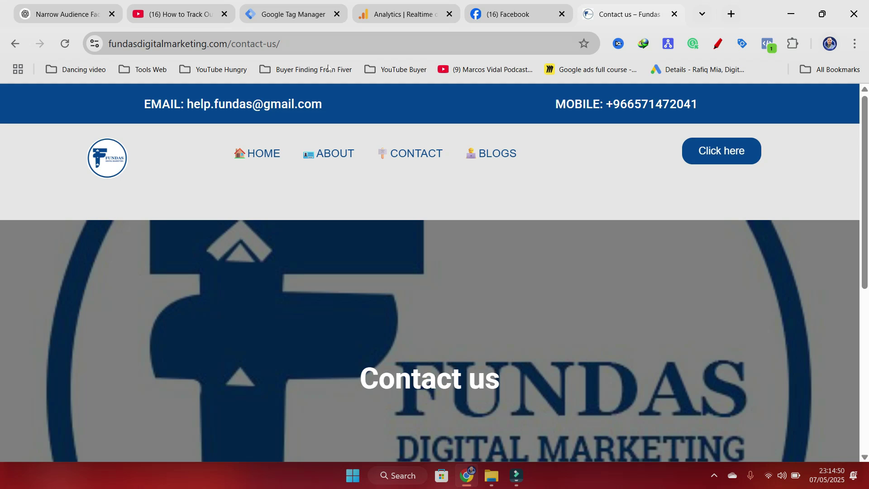
pyautogui.moveTo(277, 44); pyautogui.dragTo(230, 44)
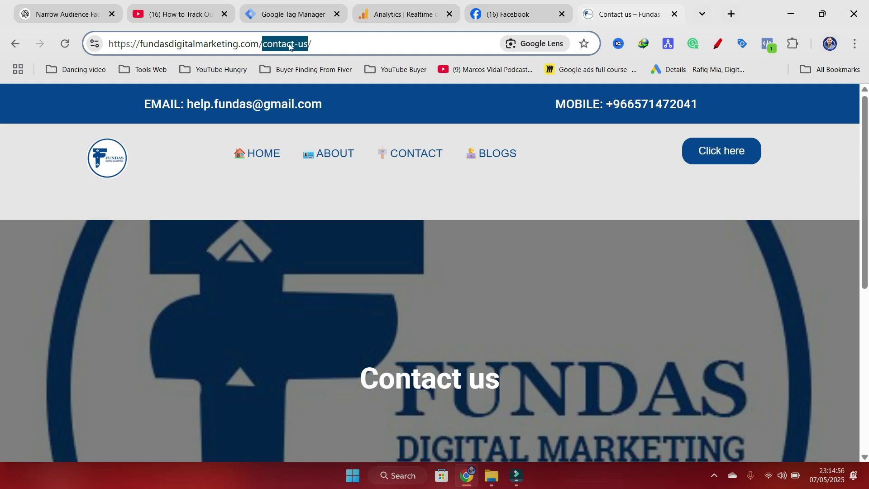
pyautogui.rightClick(290, 46)
pyautogui.click(329, 171)
# Step: Back in Tag Manager, paste "contact-us" as the Click URL condition's value and save the trigger
pyautogui.click(279, 14)
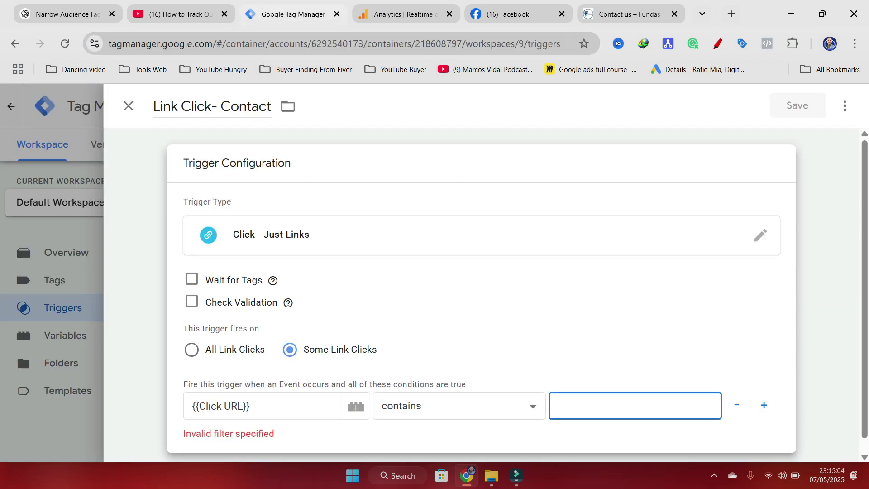
pyautogui.hotkey('ctrl', 'v')
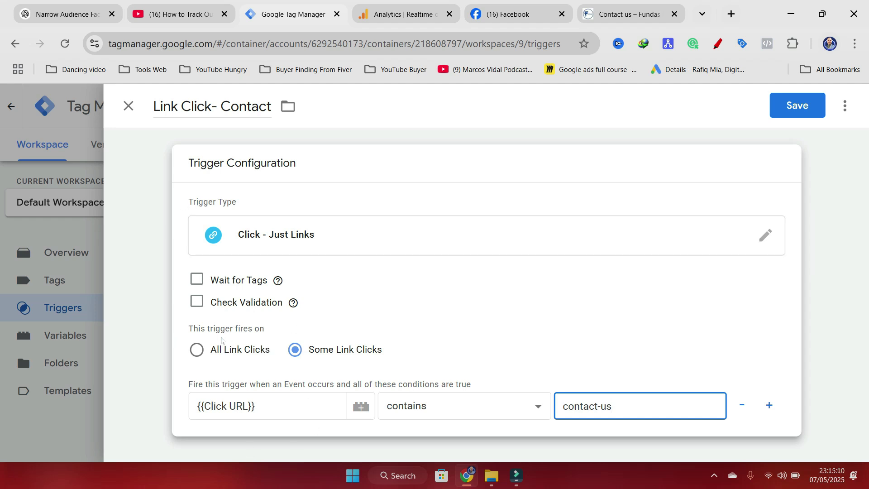
pyautogui.click(145, 309)
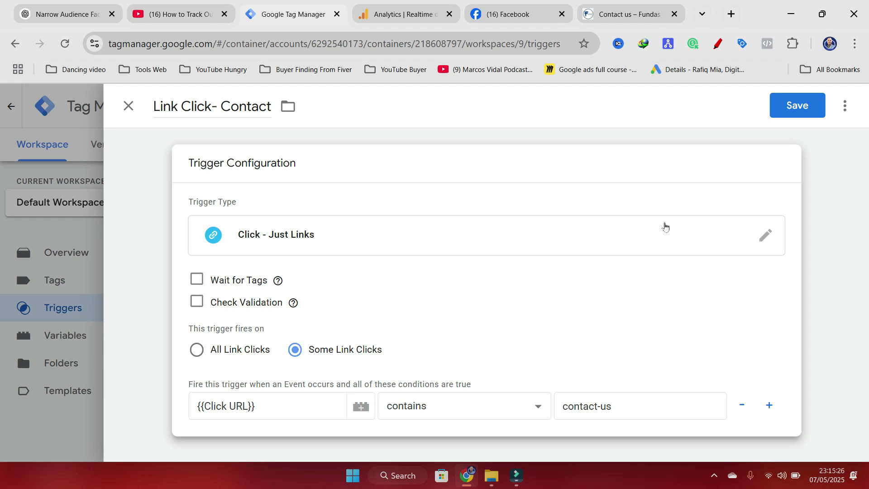
pyautogui.click(797, 105)
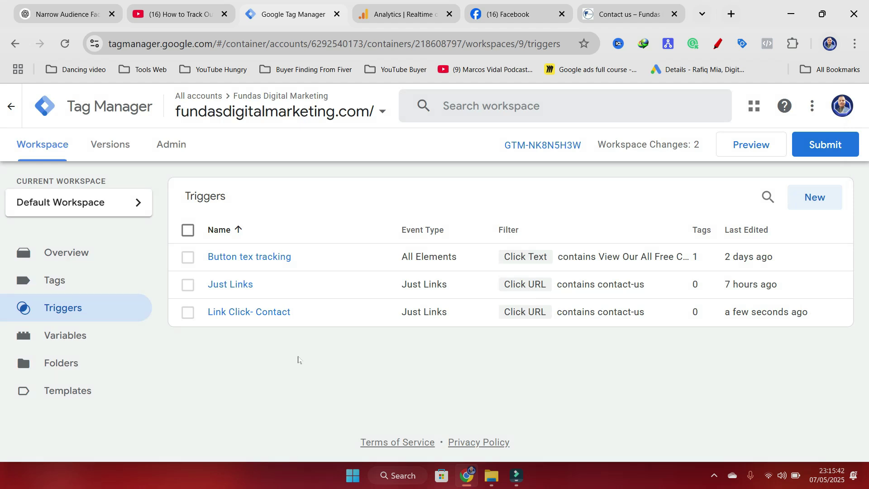
# Step: Create a new tag in the workspace and name it "Link Clink Contact"
pyautogui.click(56, 279)
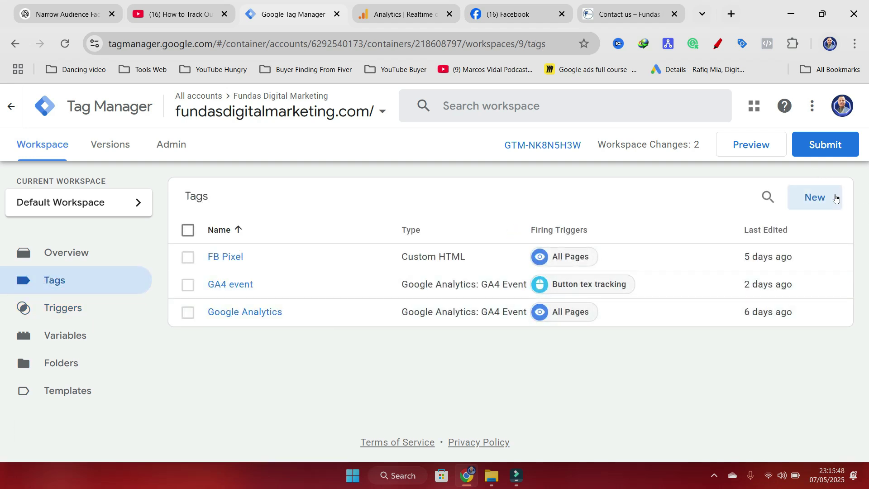
pyautogui.click(815, 197)
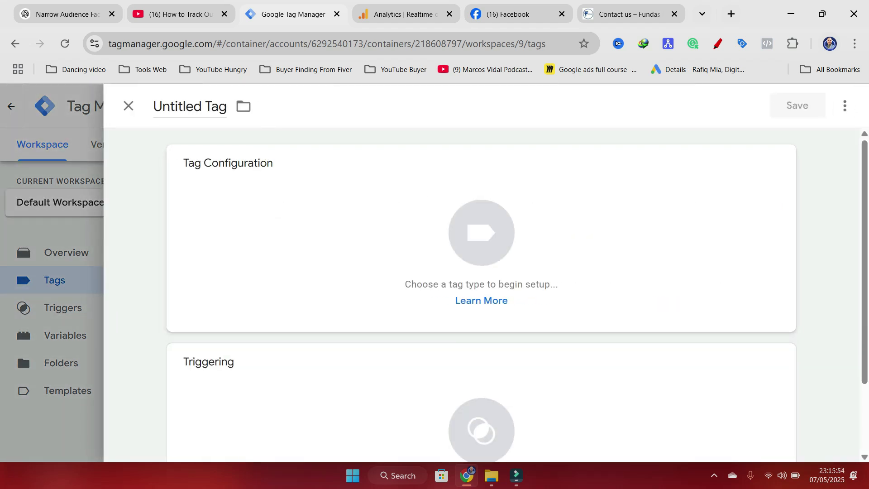
pyautogui.moveTo(224, 106); pyautogui.dragTo(143, 112)
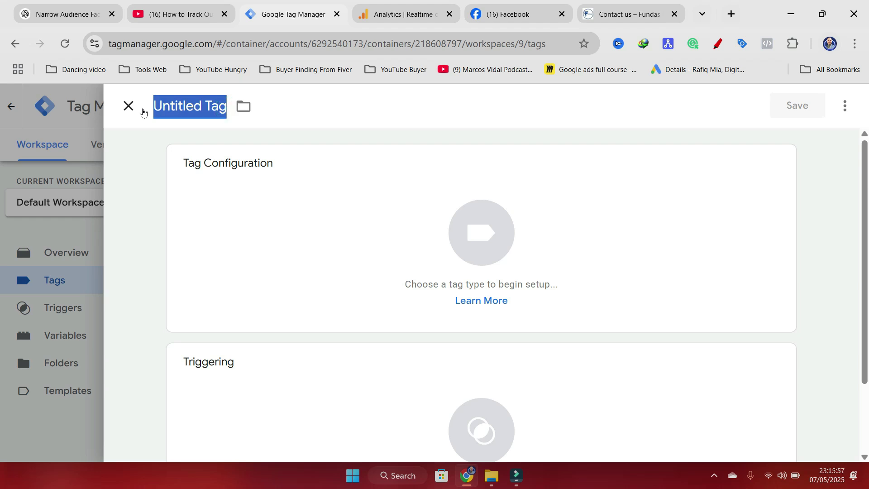
pyautogui.write('Li')
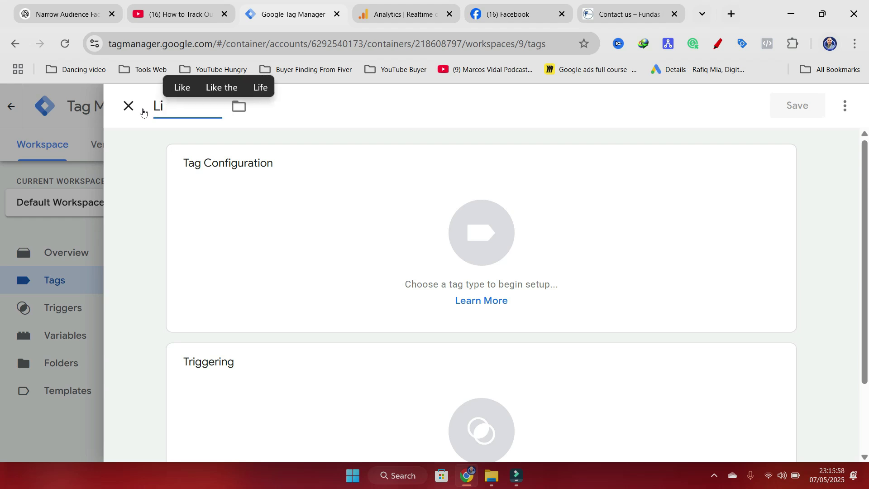
pyautogui.write('nk C')
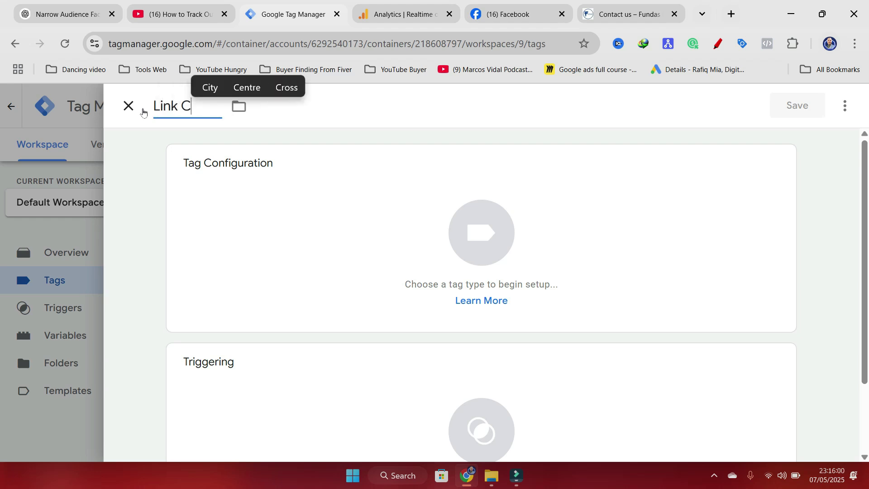
pyautogui.write('link')
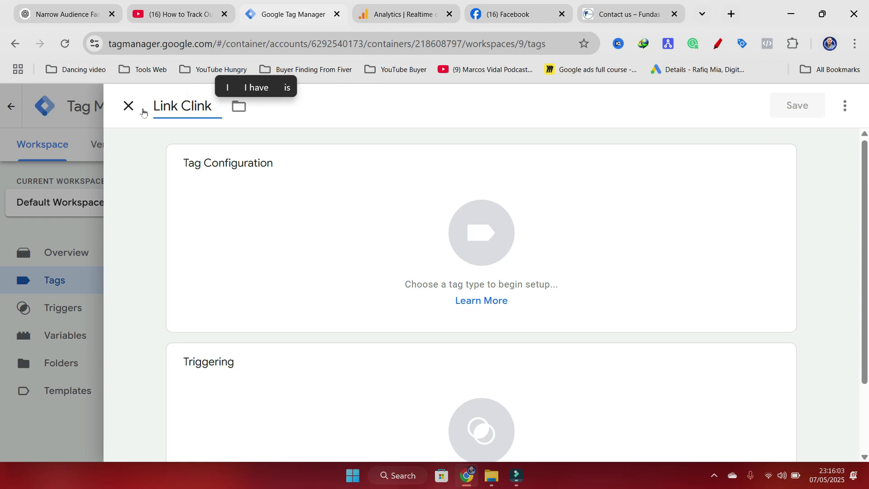
pyautogui.write(' Con')
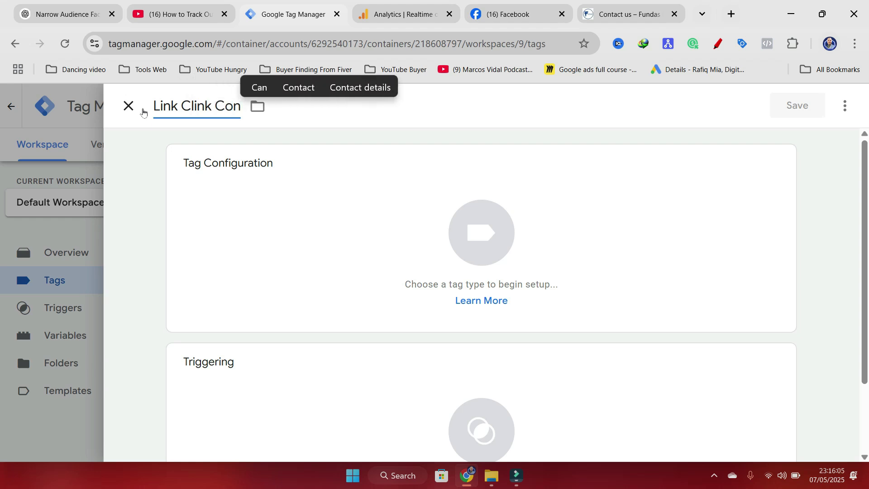
pyautogui.write('tact')
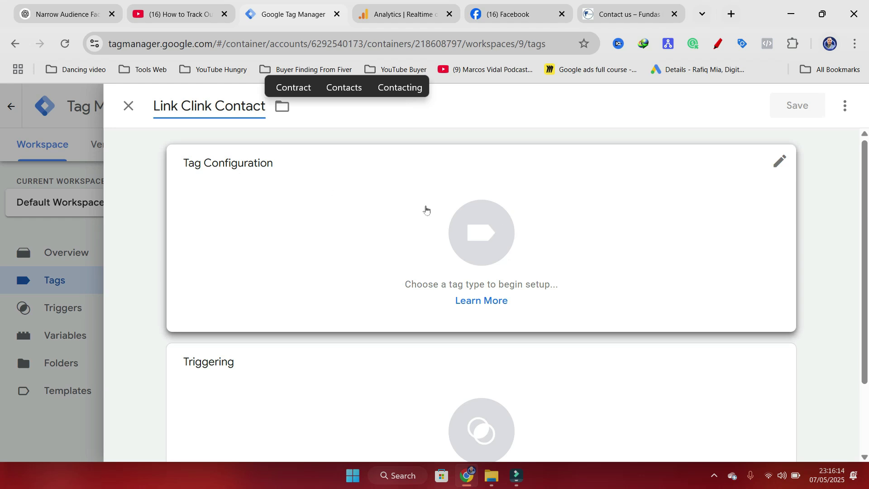
# Step: Set the tag type to Google Analytics: GA4 Event
pyautogui.click(490, 234)
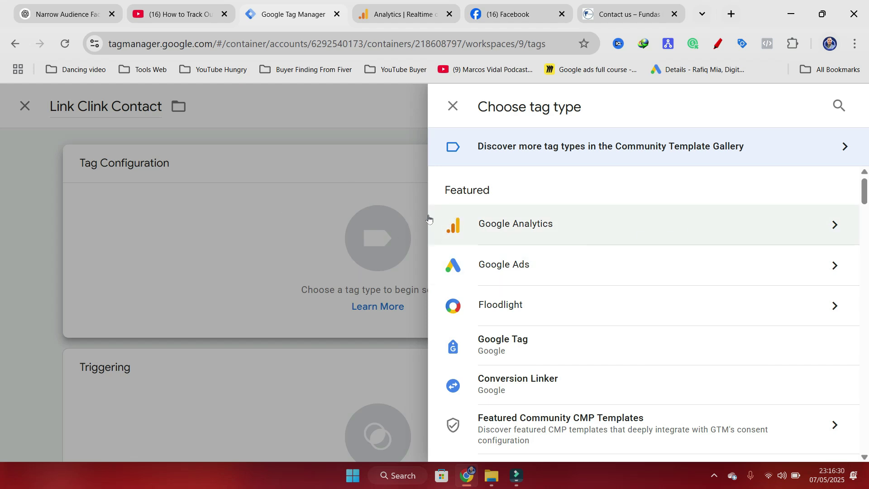
pyautogui.click(835, 226)
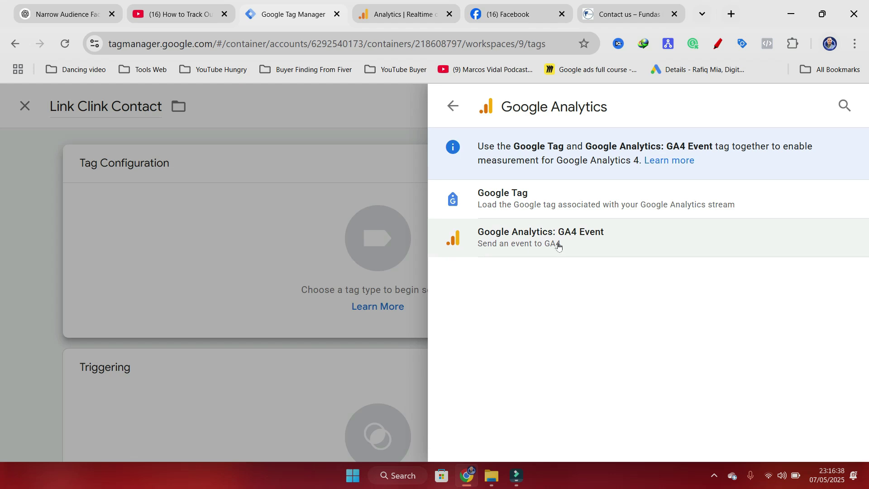
pyautogui.click(510, 239)
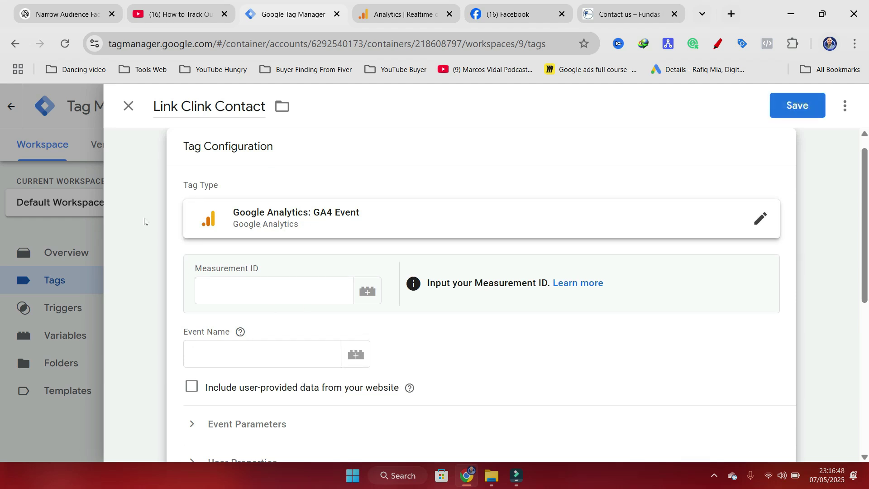
# Step: Switch to Google Analytics, open the Fundas Digital marketing web data stream in the Admin settings and copy its Measurement ID
pyautogui.click(240, 290)
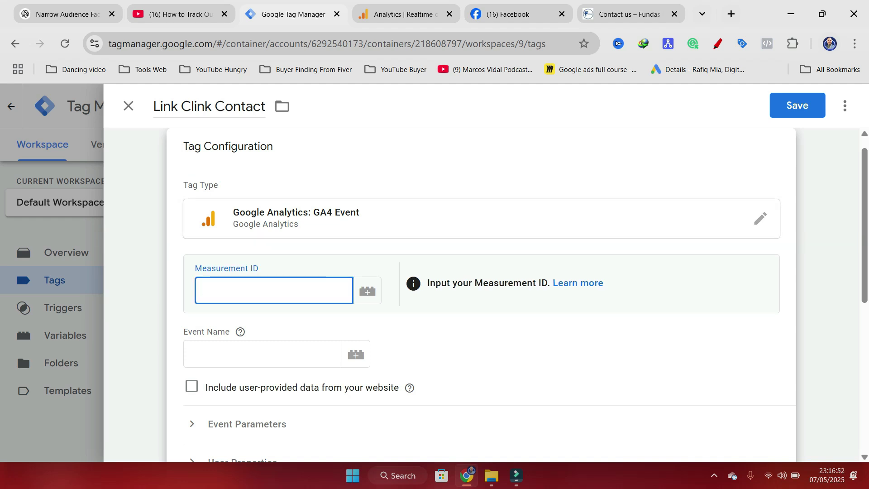
pyautogui.click(385, 18)
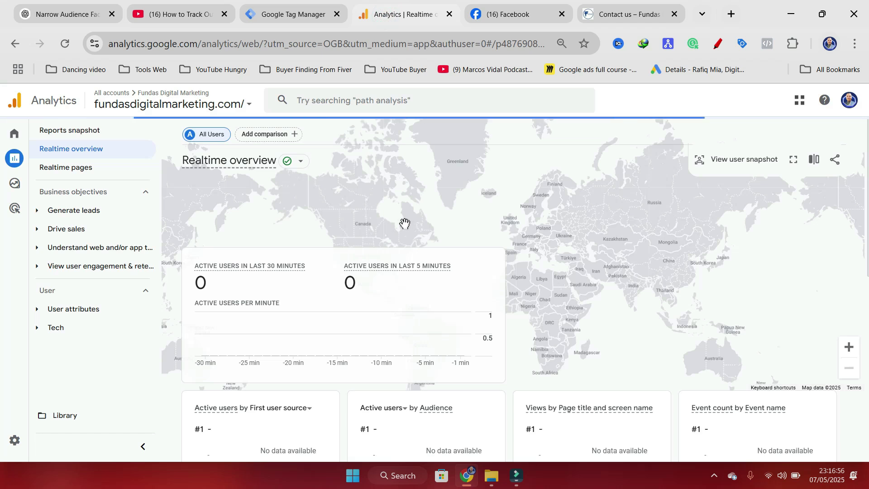
pyautogui.moveTo(13, 441)
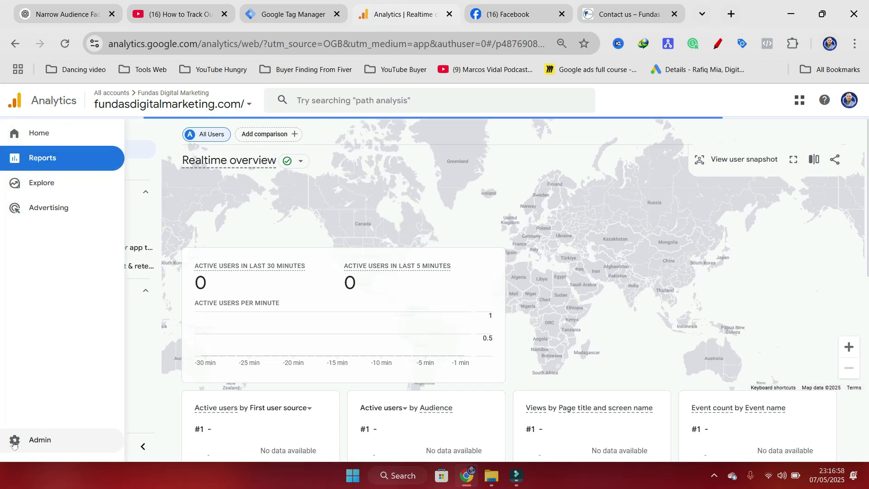
pyautogui.click(14, 442)
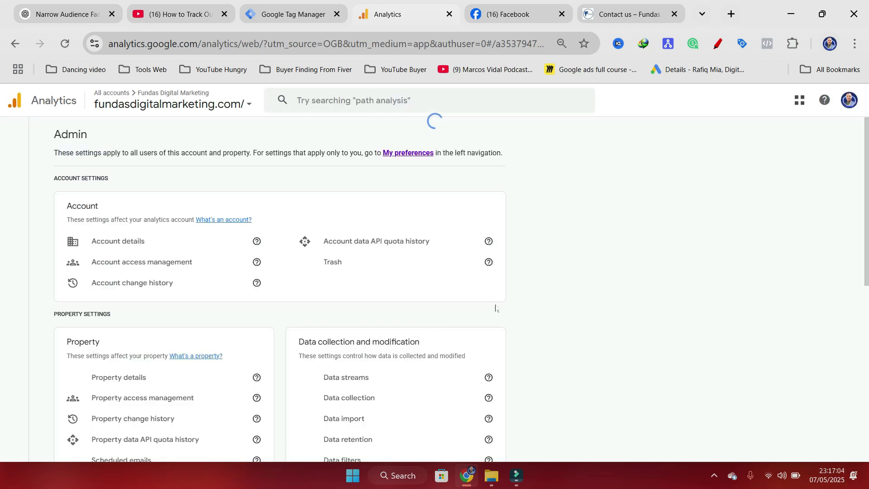
pyautogui.scroll(-1, 543, 310)
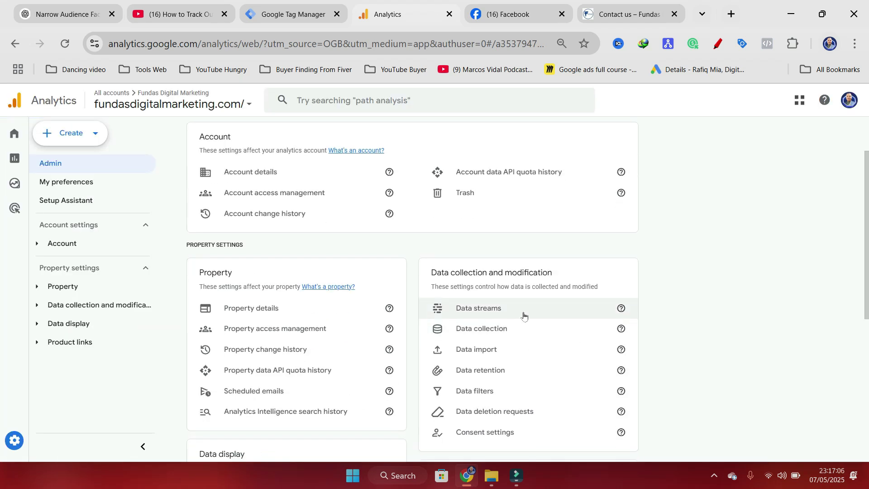
pyautogui.click(473, 309)
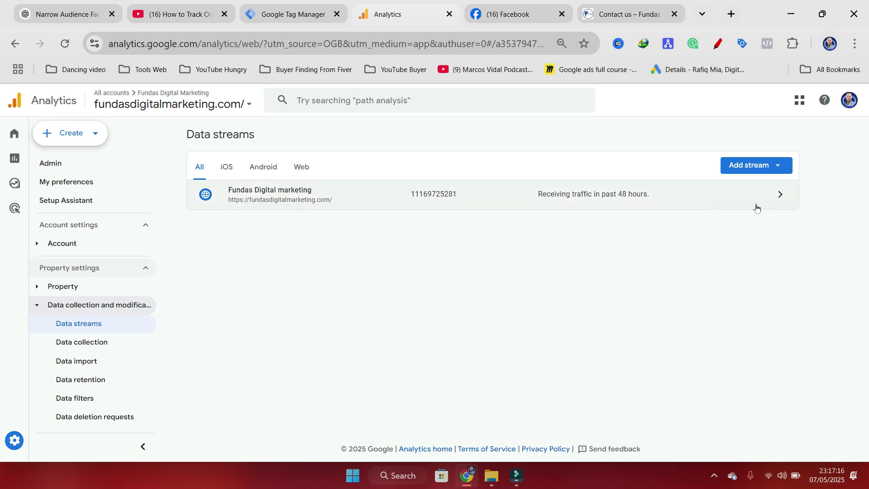
pyautogui.click(782, 200)
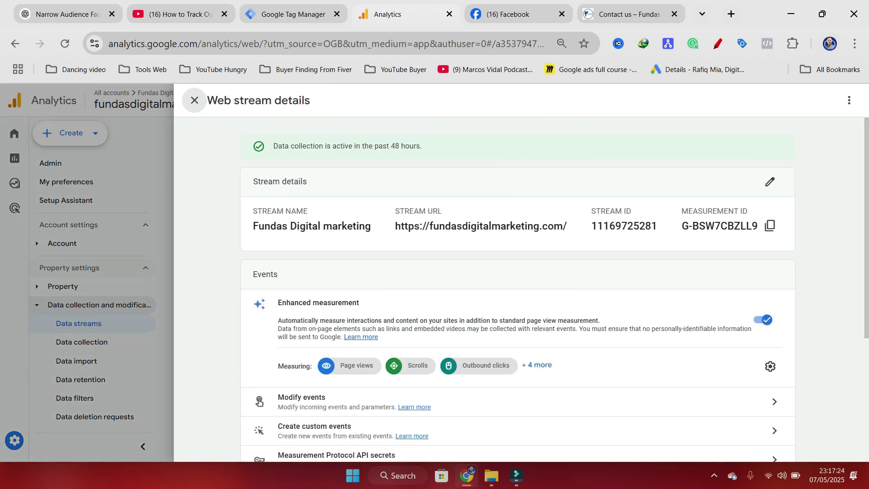
pyautogui.click(771, 229)
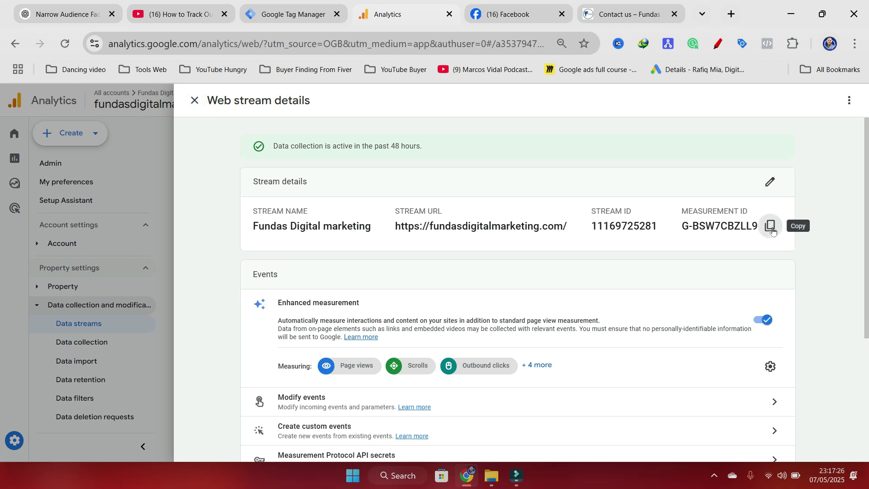
# Step: Back in Tag Manager, paste the copied Measurement ID into the tag and set the event name to "Link Click Contact"
pyautogui.click(278, 16)
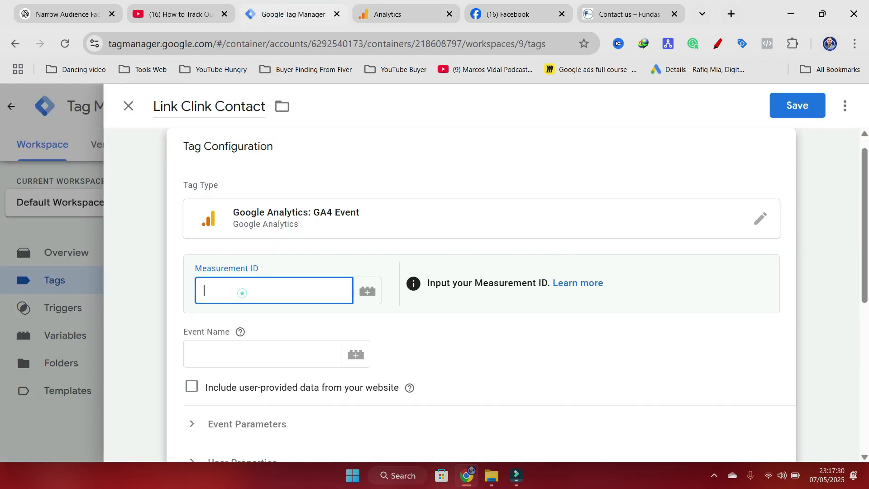
pyautogui.hotkey('ctrl', 'v')
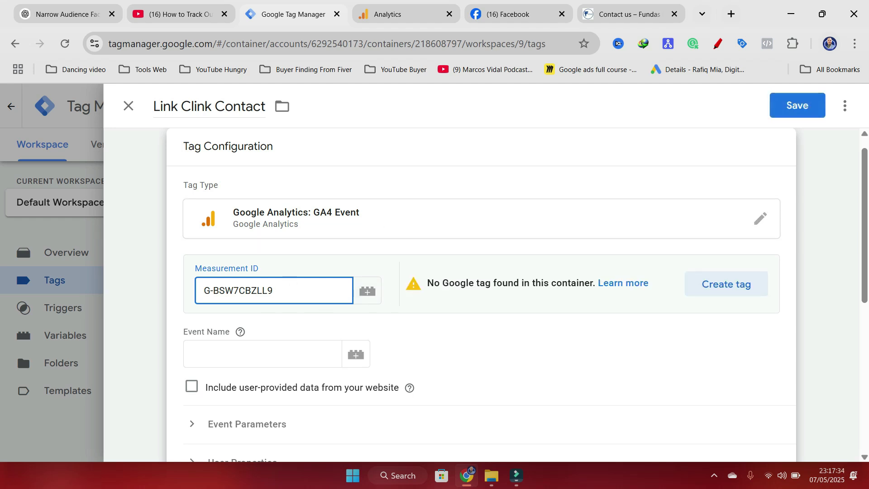
pyautogui.scroll(-3, 249, 344)
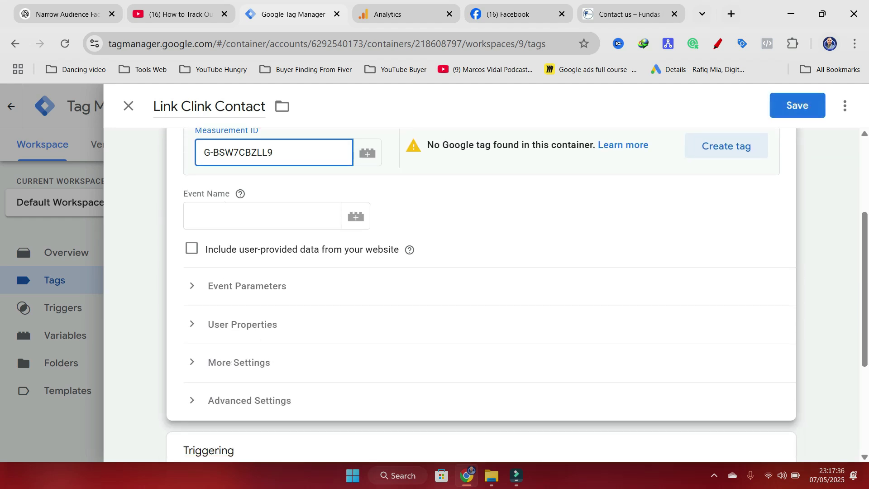
pyautogui.click(210, 216)
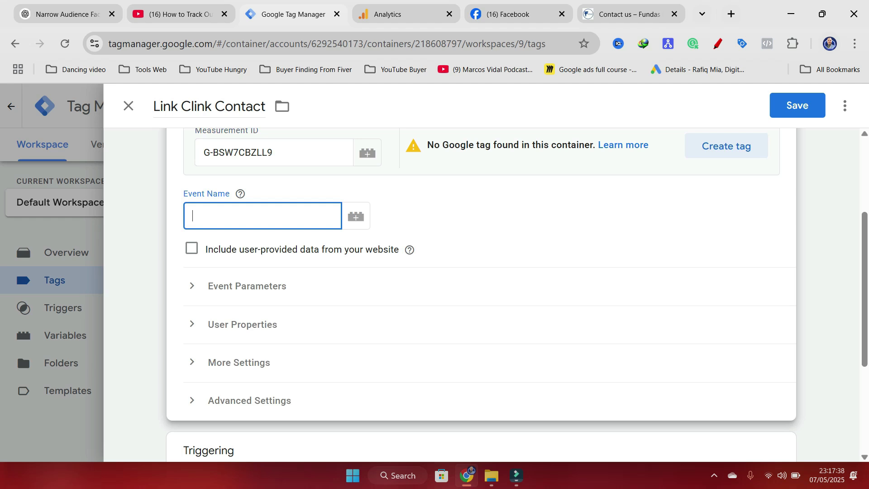
pyautogui.write('Li')
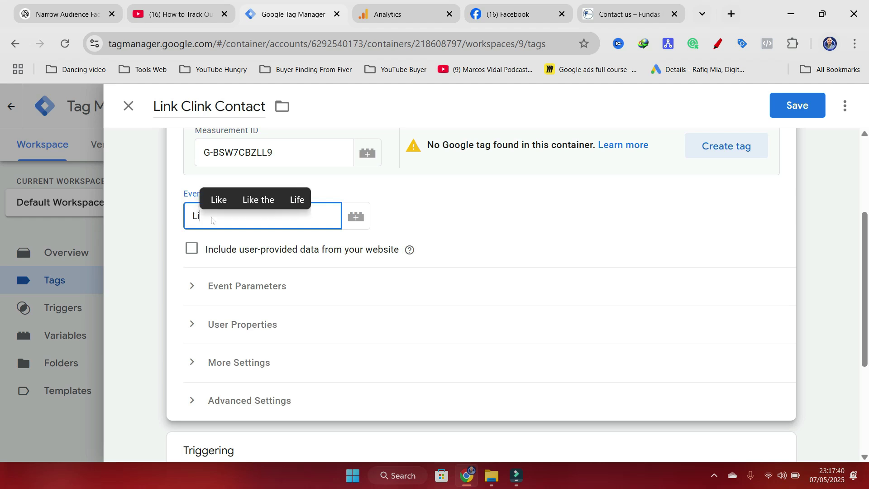
pyautogui.write('nk ')
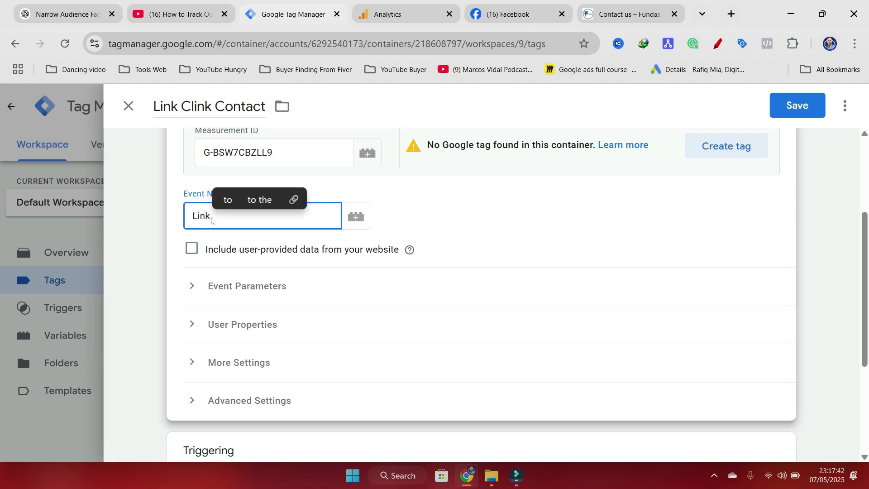
pyautogui.write('Click ')
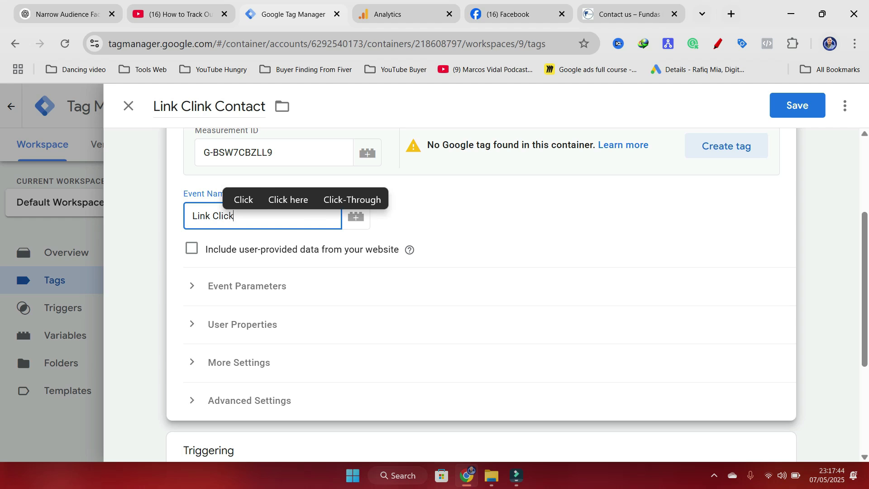
pyautogui.write('C')
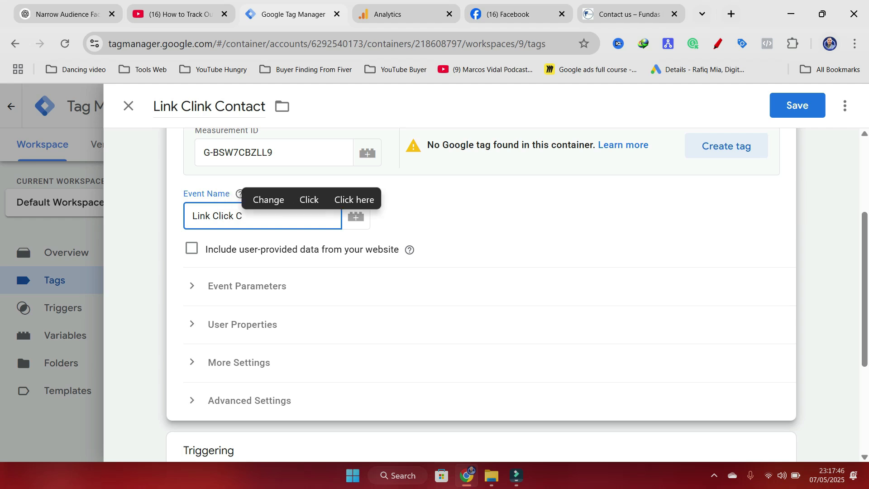
pyautogui.write('ontac')
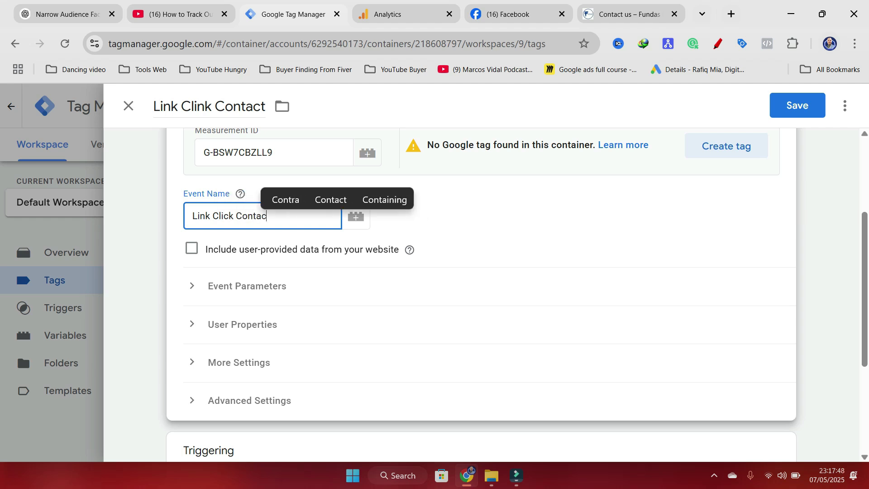
pyautogui.write('t')
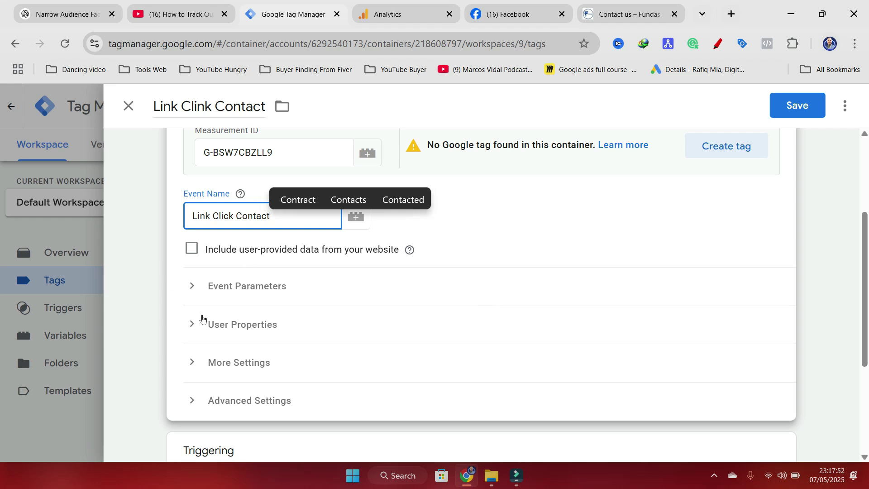
# Step: Add an event parameter named "Link URL" to the tag
pyautogui.click(335, 277)
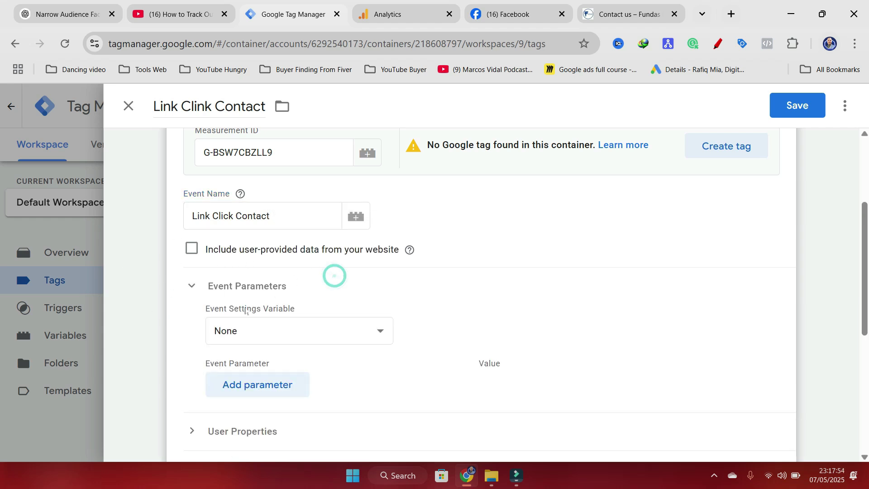
pyautogui.click(268, 384)
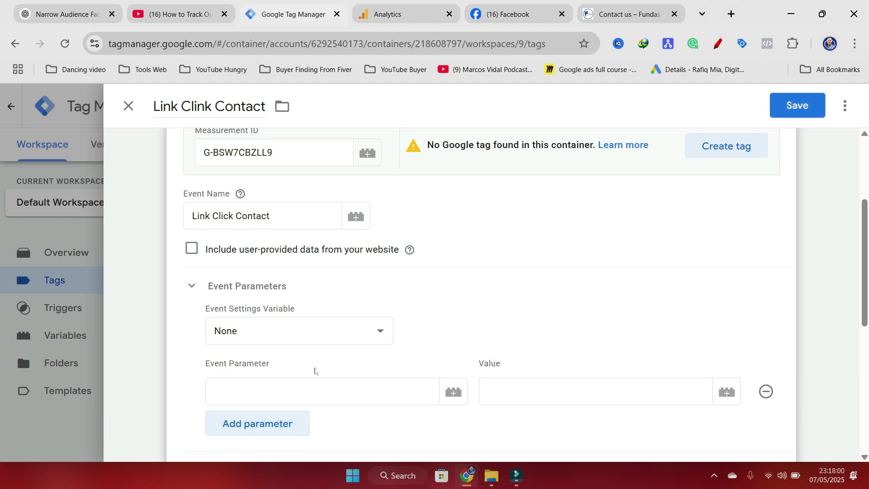
pyautogui.scroll(-2, 384, 353)
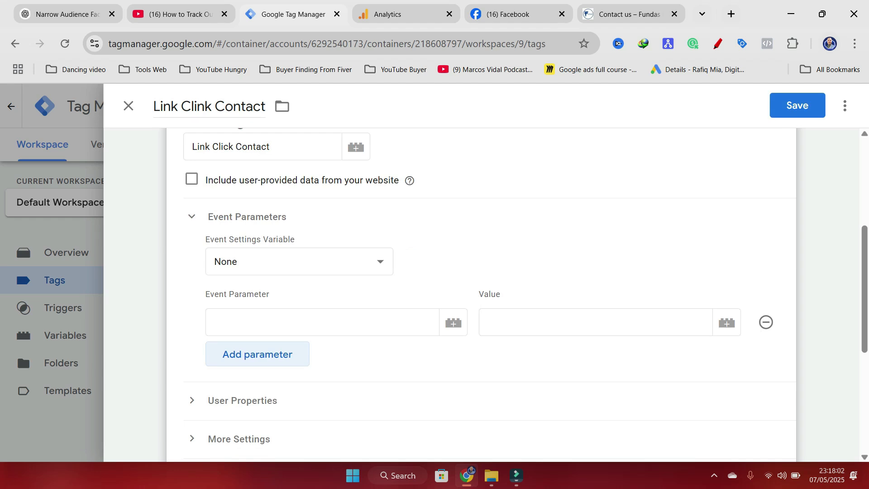
pyautogui.click(307, 320)
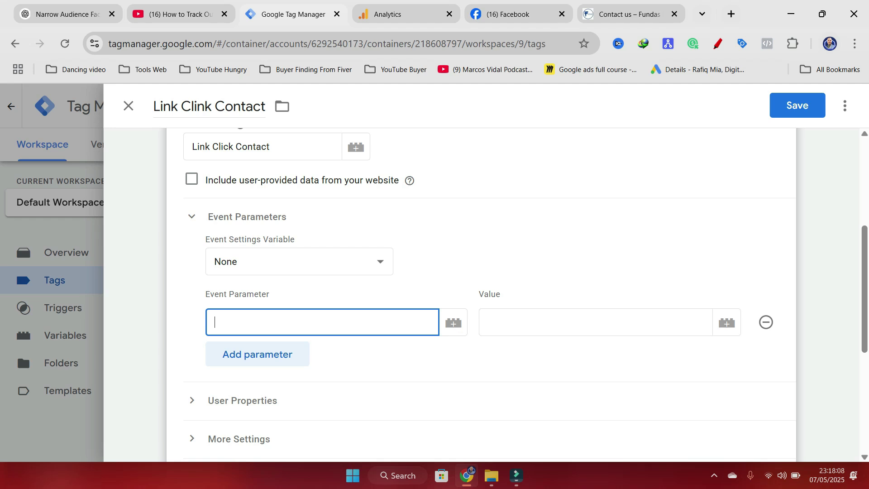
pyautogui.write('Link UR')
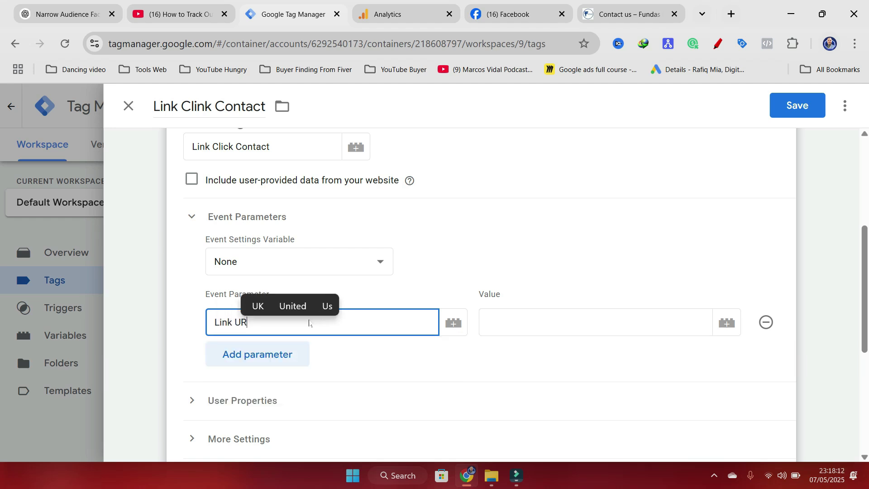
pyautogui.write('L')
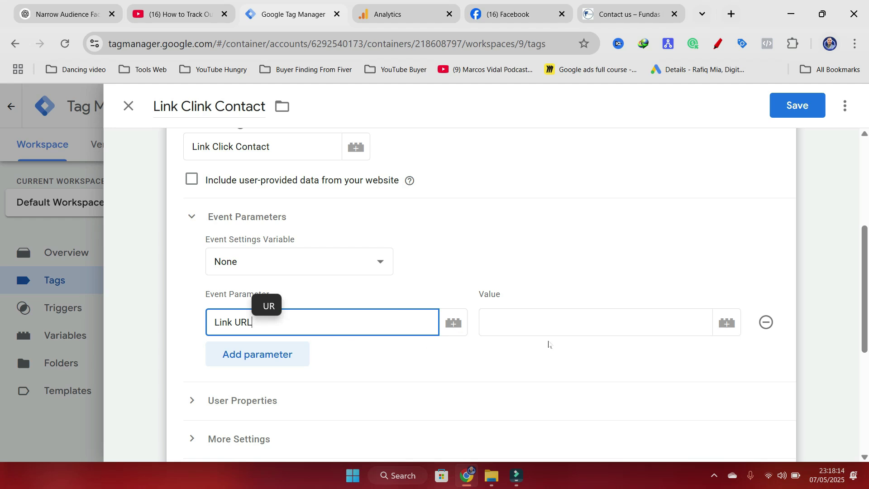
# Step: Set the value of the Link URL event parameter to the Click URL variable
pyautogui.click(575, 325)
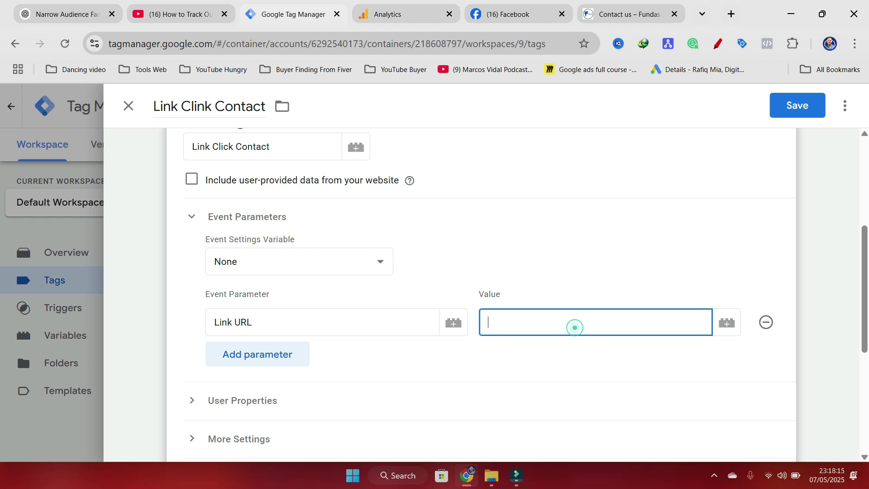
pyautogui.click(723, 324)
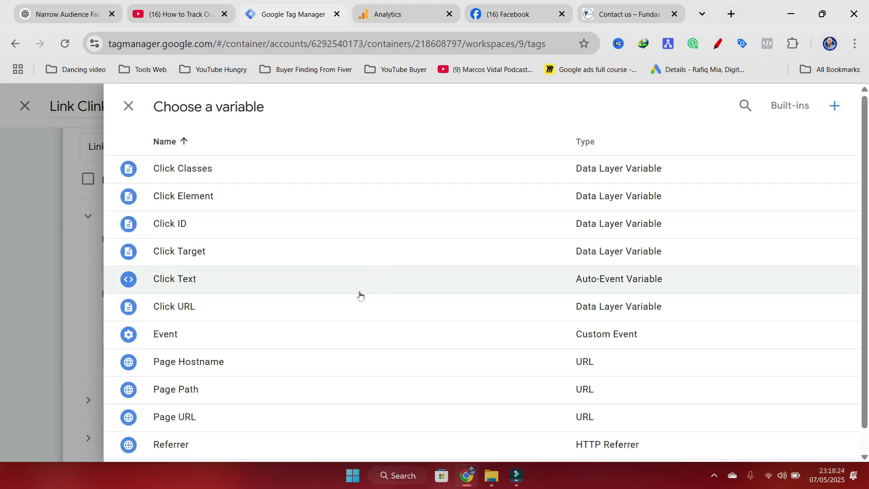
pyautogui.click(166, 307)
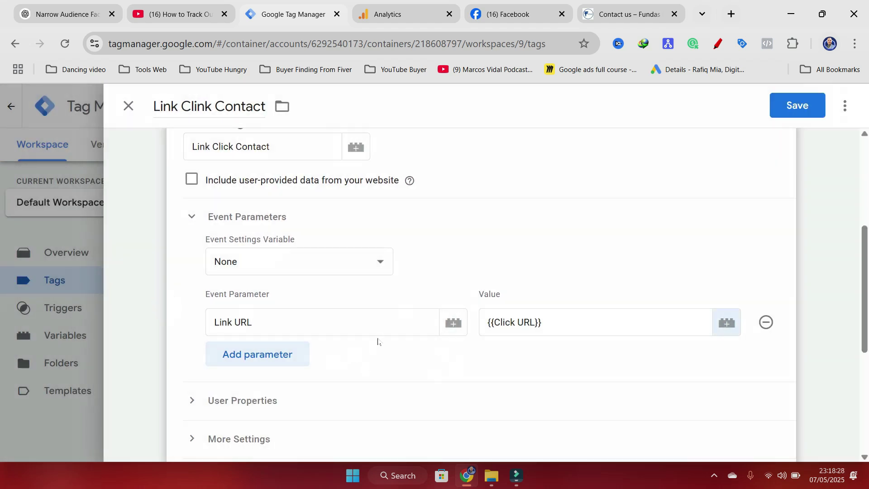
# Step: Add a second event parameter named "LInk Text" with the Click Text variable as its value
pyautogui.click(242, 354)
pyautogui.click(249, 361)
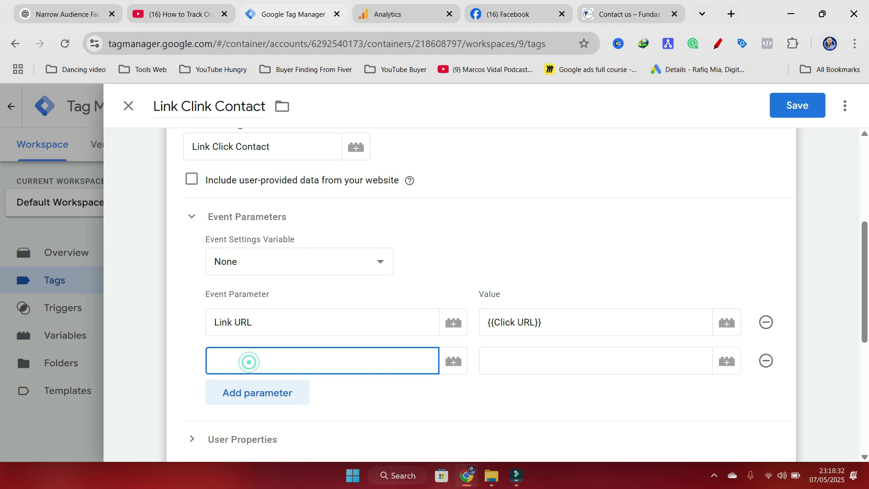
pyautogui.write('LI')
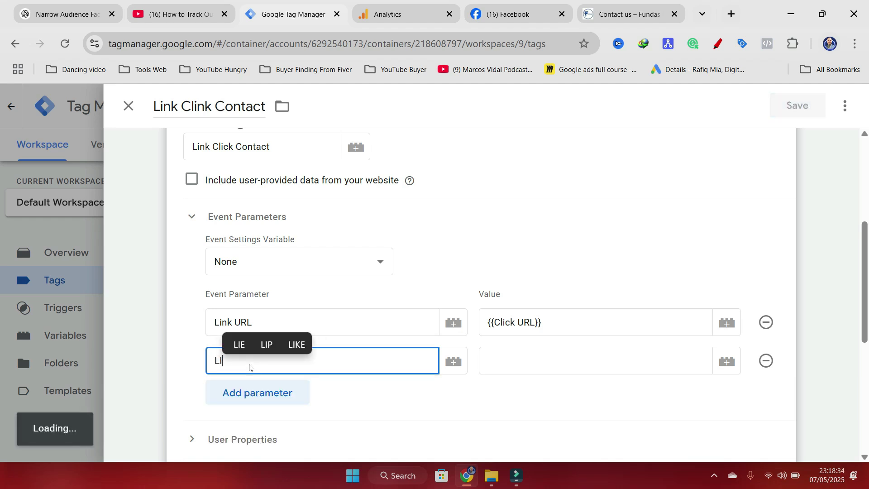
pyautogui.write('nk T')
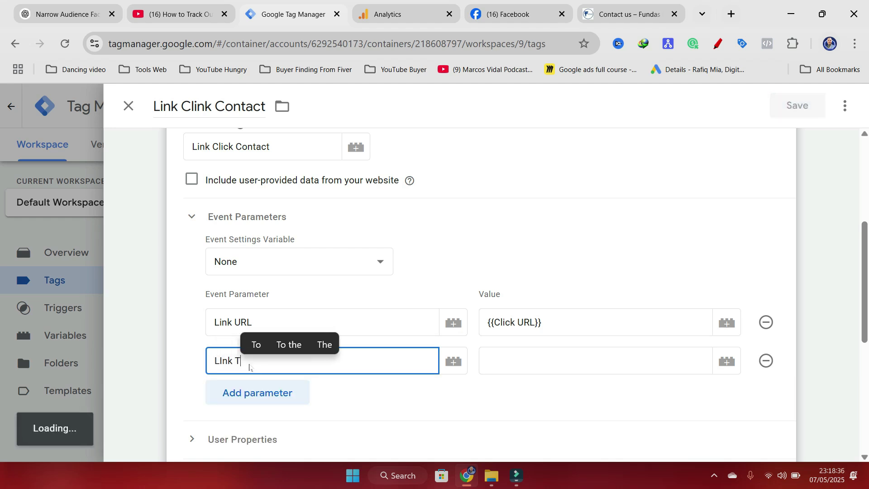
pyautogui.write('ext')
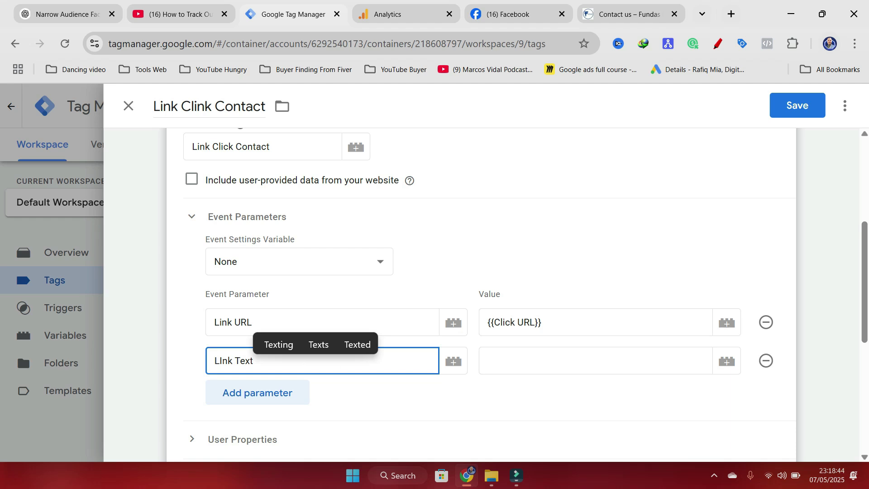
pyautogui.click(642, 14)
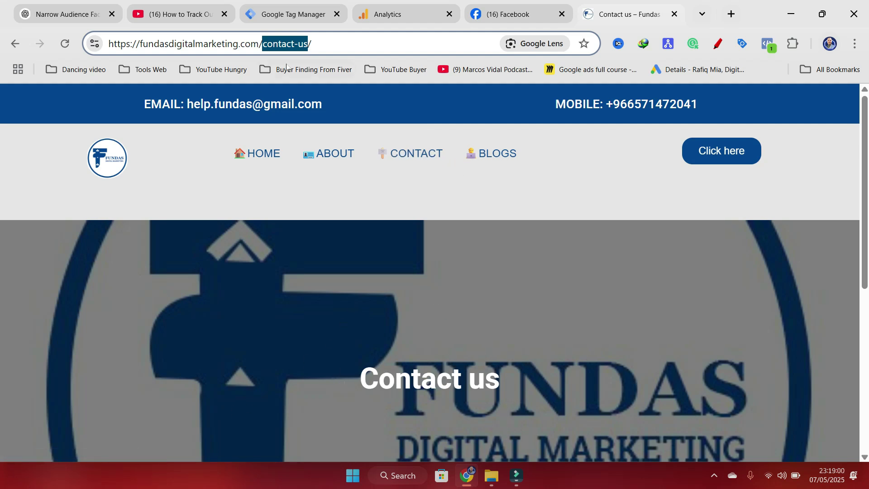
pyautogui.click(294, 14)
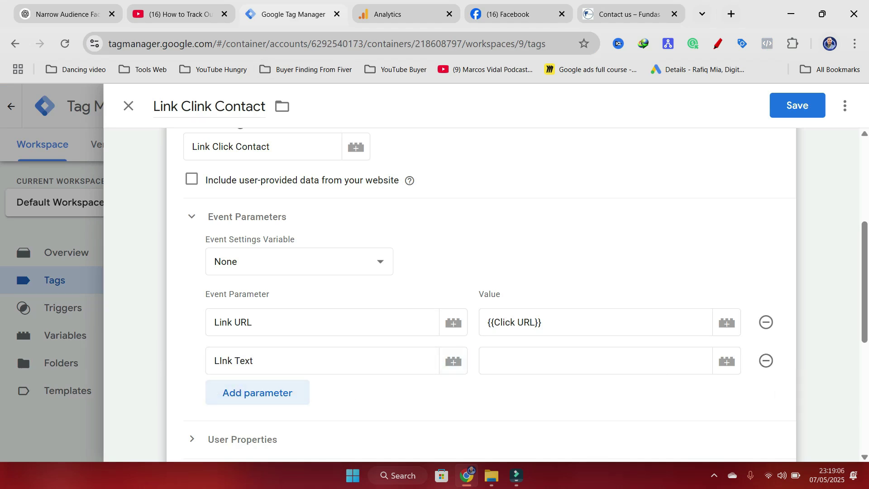
pyautogui.click(726, 361)
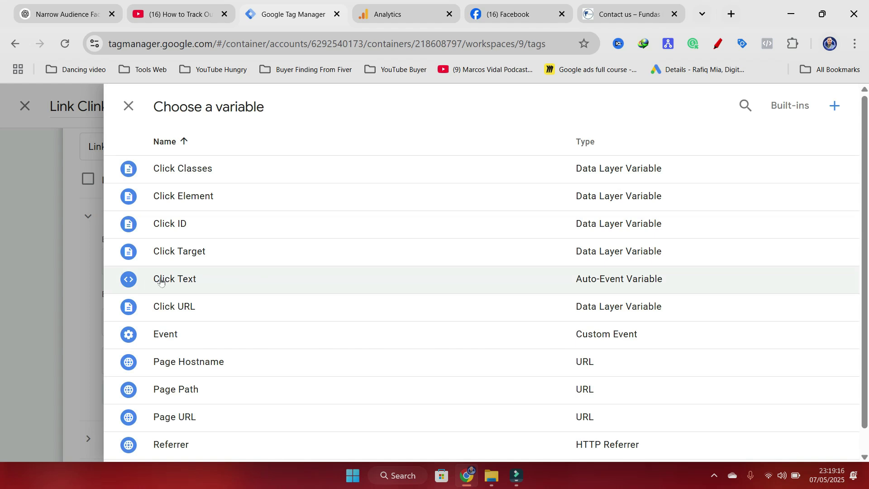
pyautogui.click(223, 282)
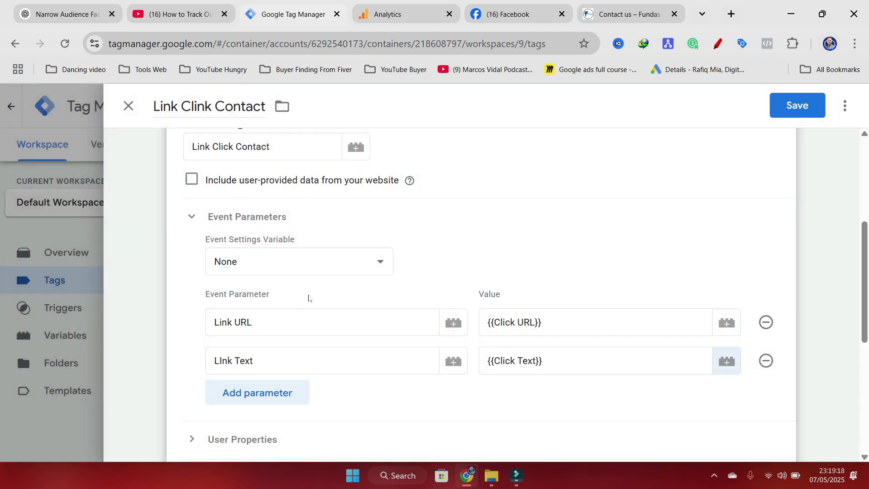
# Step: Assign the Link Click- Contact trigger to the tag and save the tag
pyautogui.scroll(-6, 344, 326)
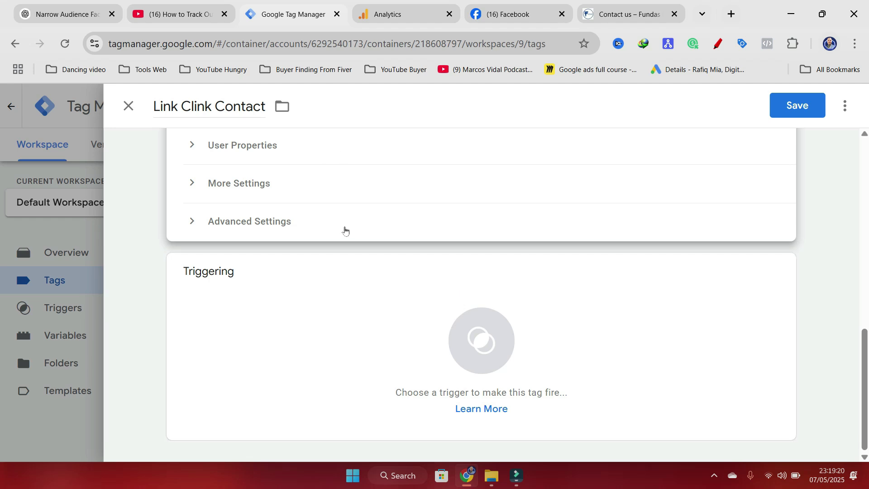
pyautogui.scroll(6, 343, 228)
pyautogui.moveTo(409, 233)
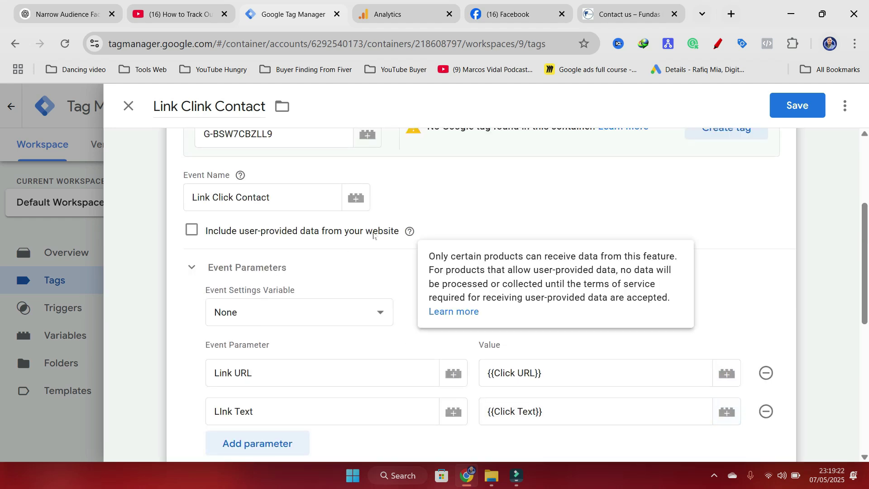
pyautogui.scroll(-8, 373, 235)
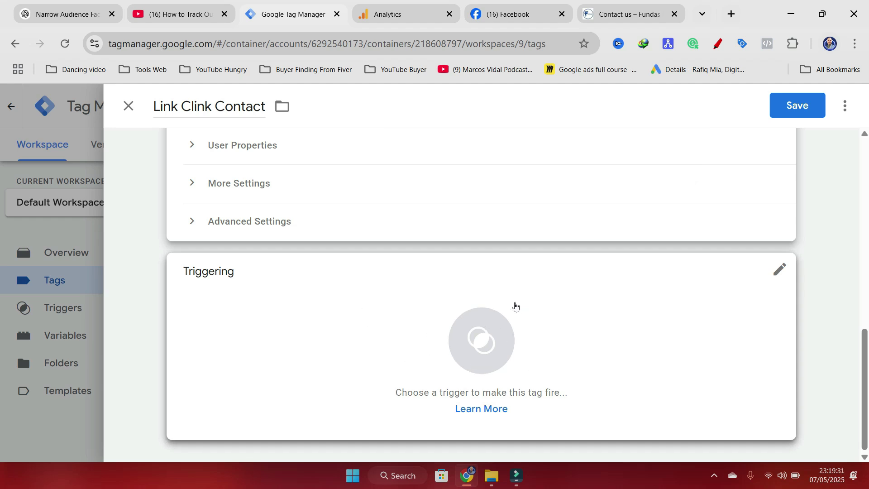
pyautogui.click(477, 345)
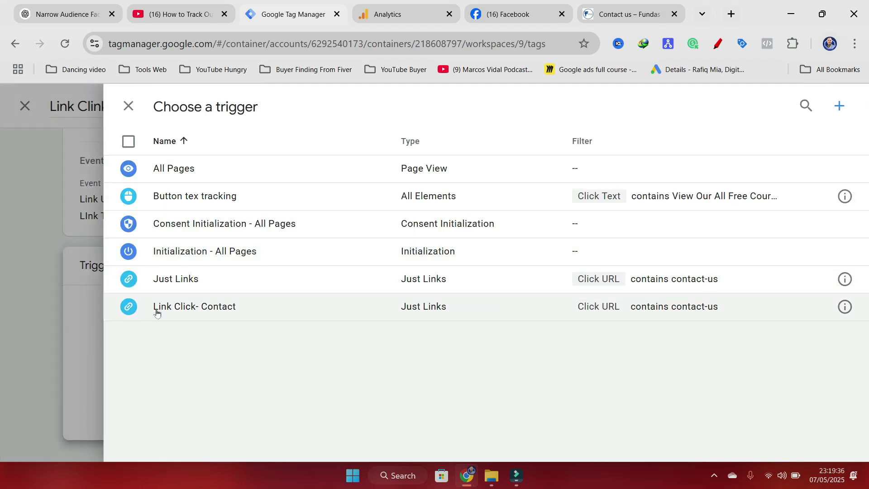
pyautogui.click(240, 307)
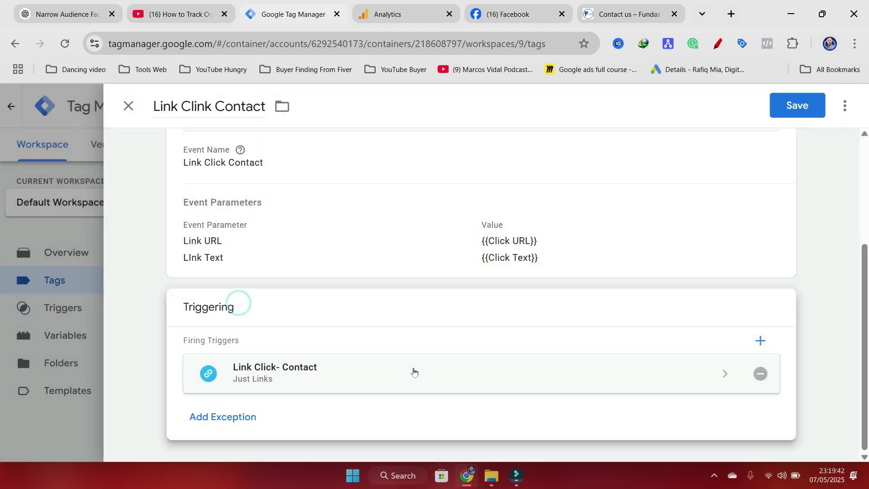
pyautogui.scroll(4, 508, 330)
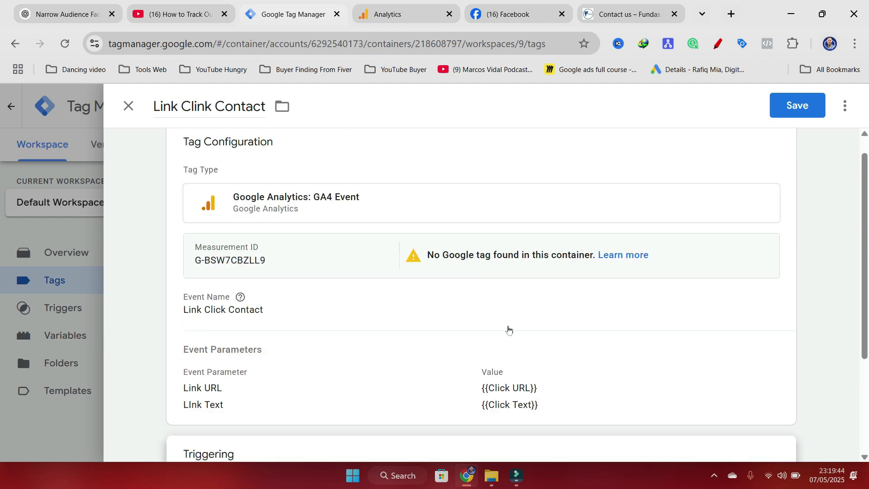
pyautogui.scroll(-3, 473, 341)
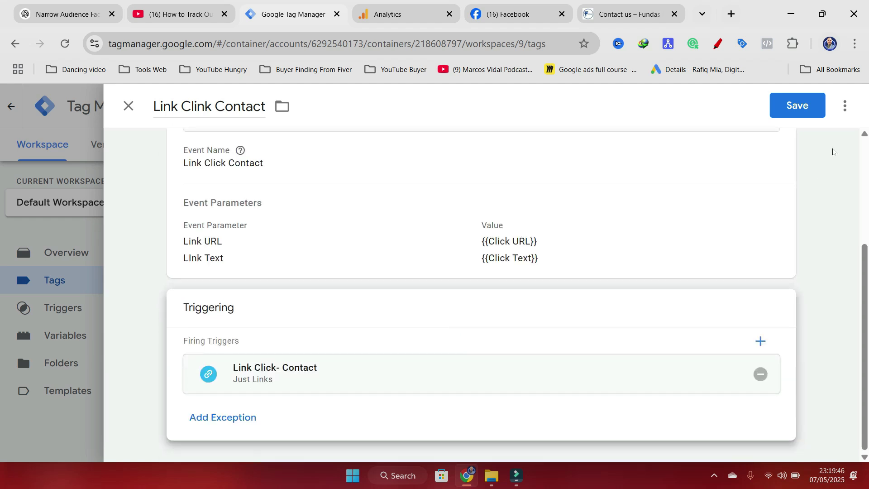
pyautogui.click(798, 106)
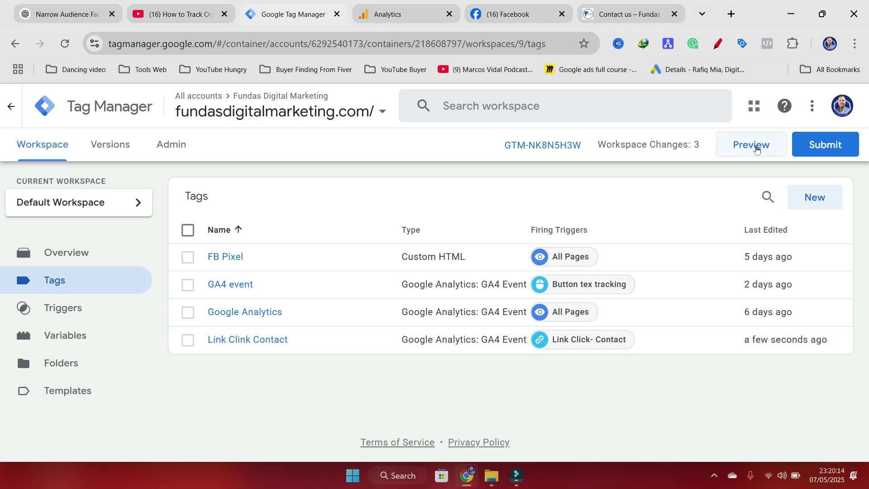
# Step: Launch the preview of the workspace and copy the full contact-us URL from the website's contact page
pyautogui.click(753, 151)
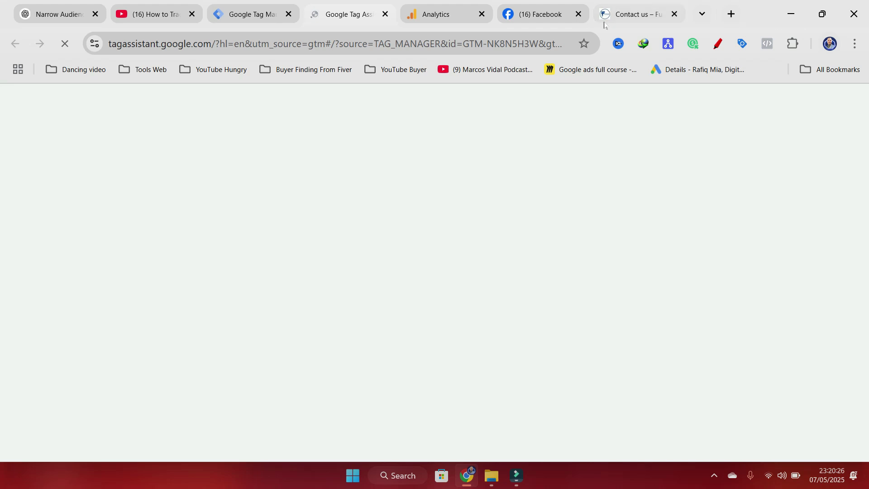
pyautogui.click(620, 17)
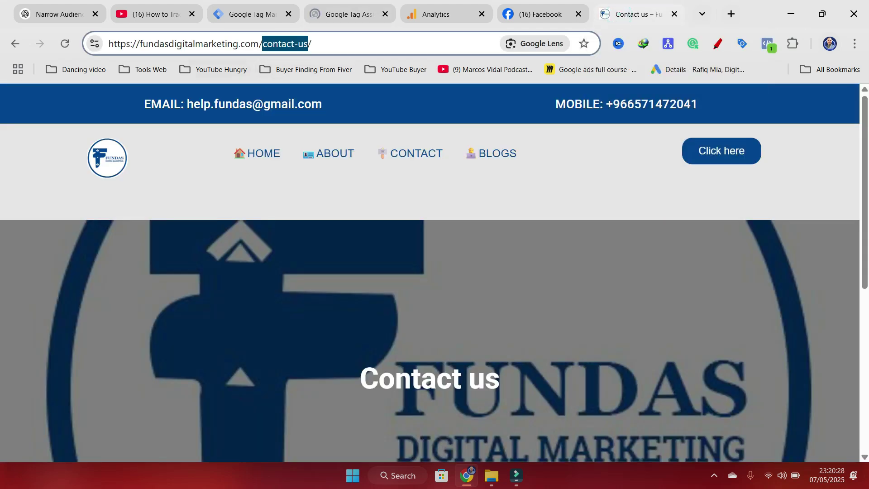
pyautogui.press('End')
pyautogui.click(320, 44)
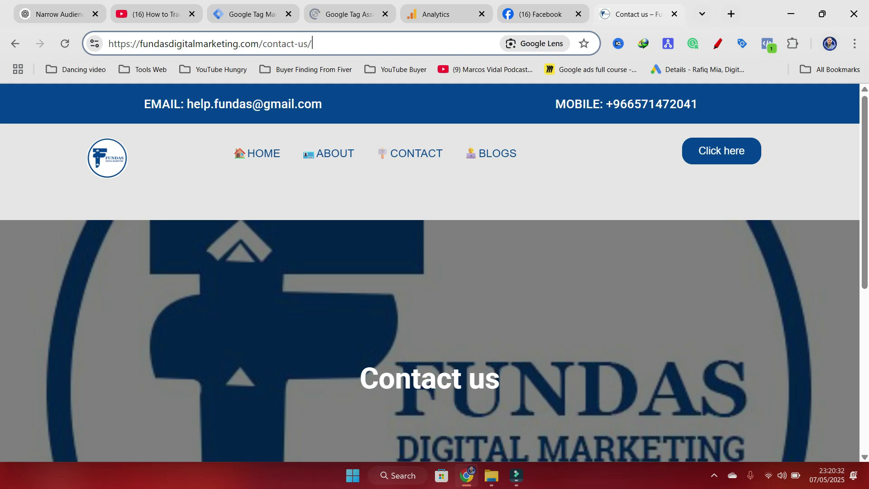
pyautogui.moveTo(320, 44); pyautogui.dragTo(110, 44)
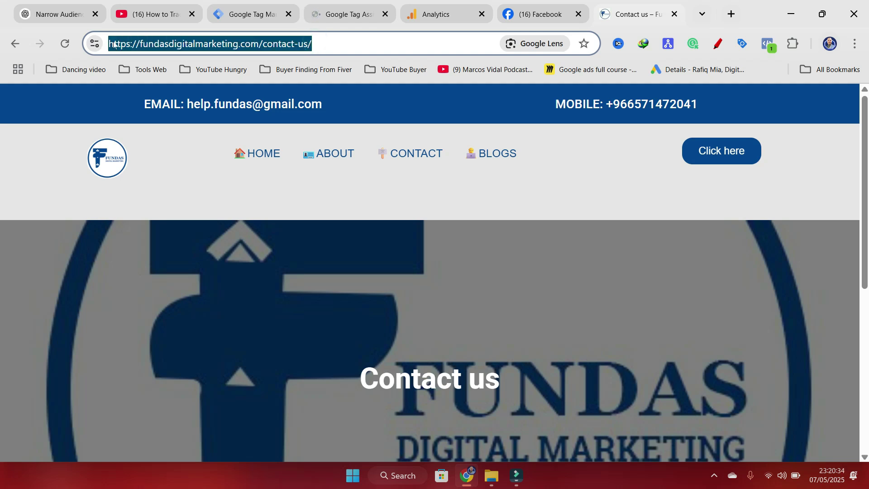
pyautogui.rightClick(110, 43)
pyautogui.click(162, 167)
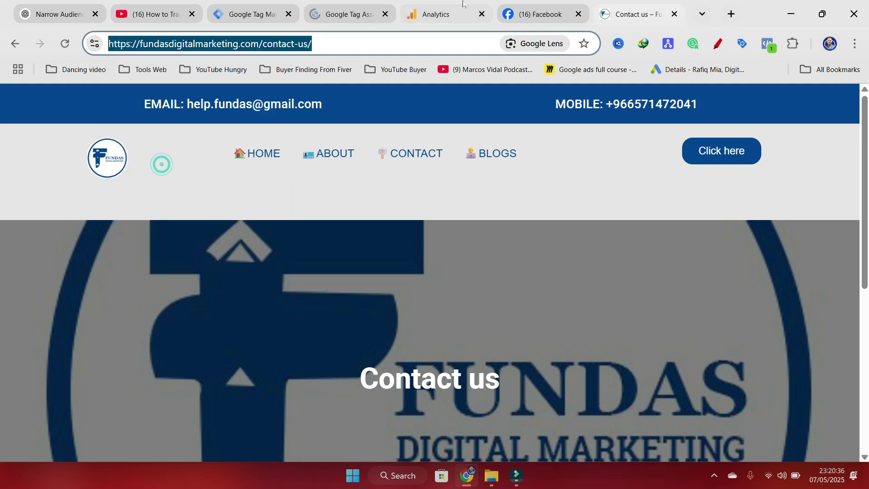
pyautogui.click(354, 15)
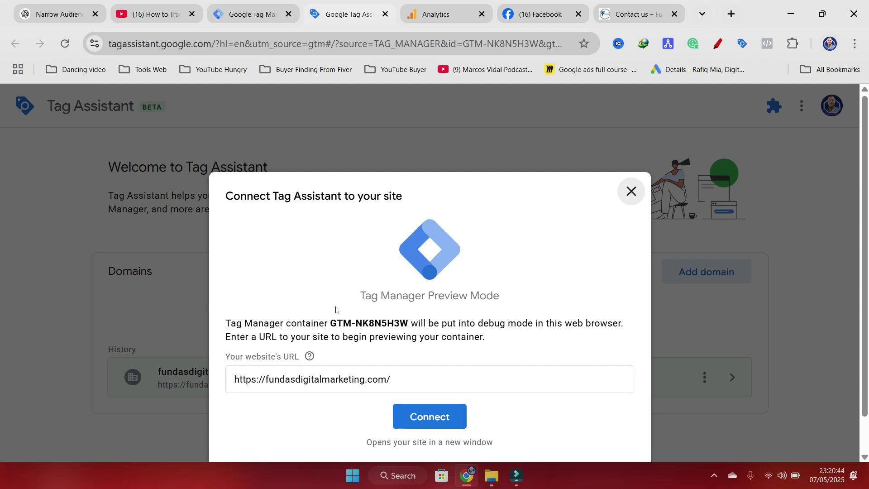
pyautogui.scroll(-1, 376, 344)
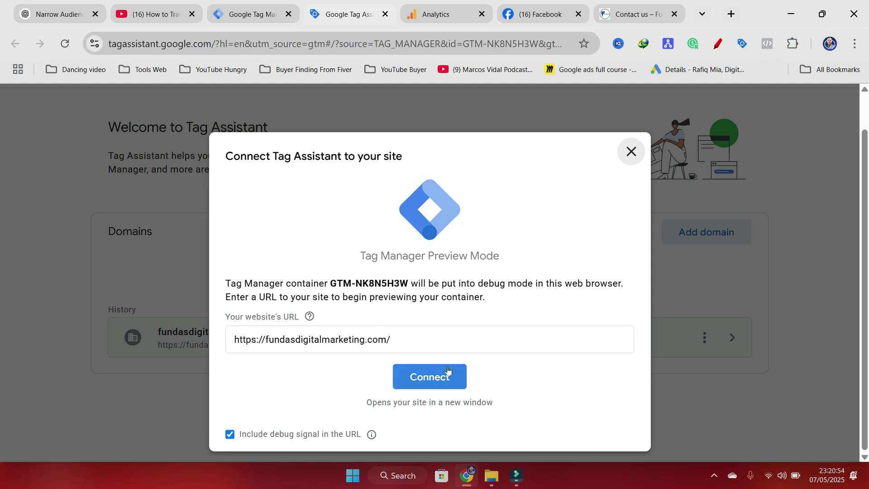
pyautogui.click(421, 379)
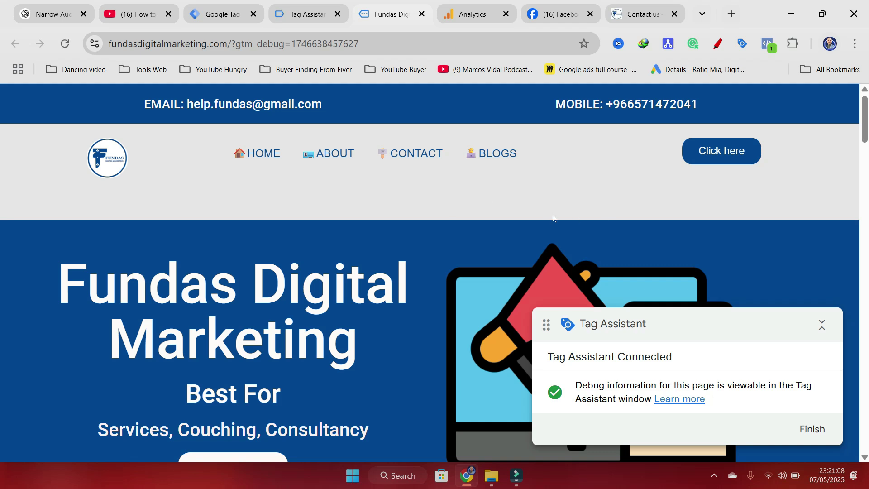
pyautogui.click(420, 153)
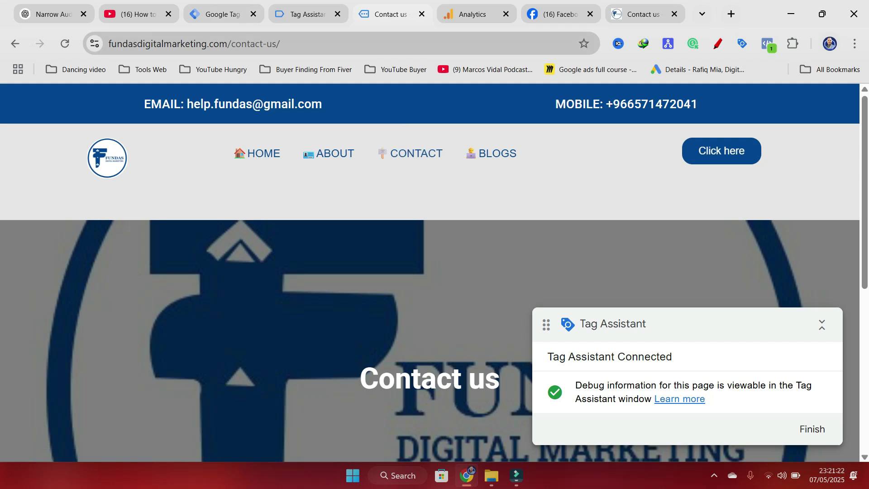
# Step: Finish the debug session on the site and examine which tags fired in the Tag Assistant summary
pyautogui.click(813, 430)
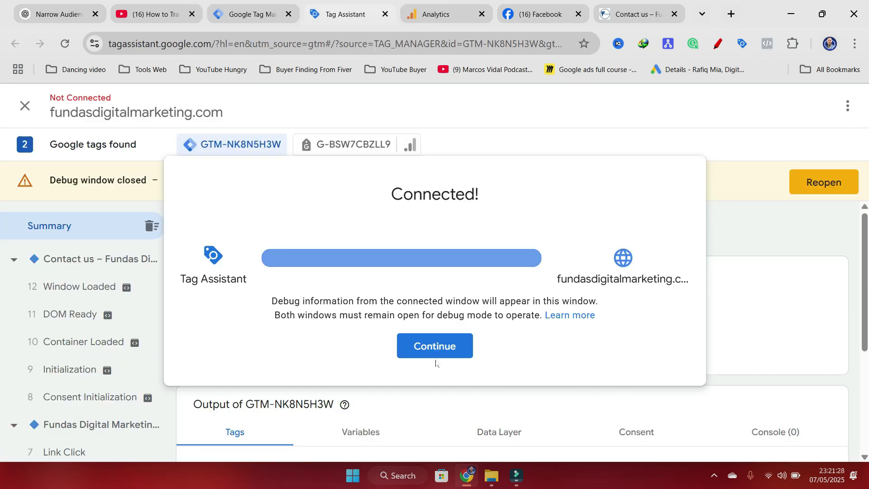
pyautogui.click(435, 352)
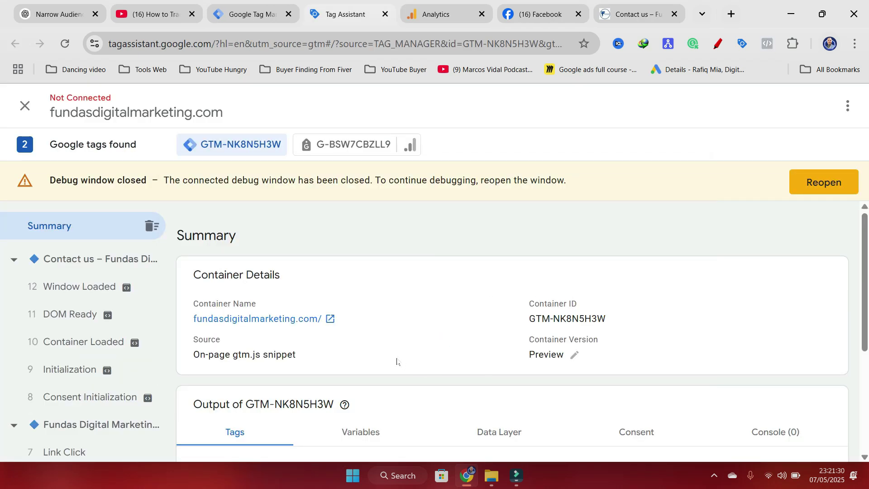
pyautogui.scroll(-4, 412, 312)
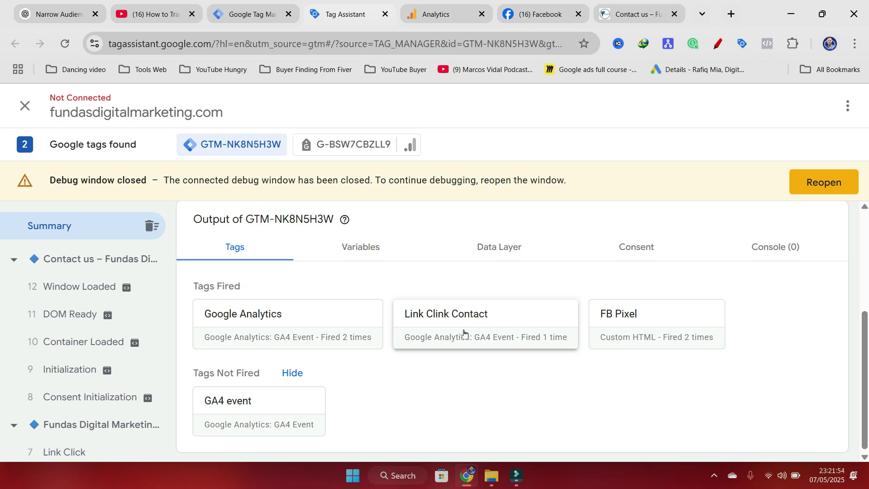
pyautogui.scroll(4, 471, 299)
# Step: Back in Tag Manager, submit and publish the workspace changes without a version name or description
pyautogui.click(260, 16)
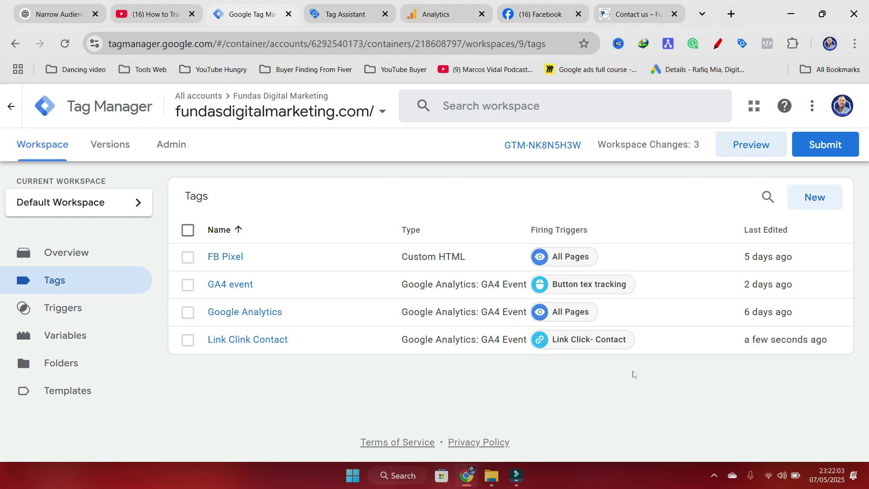
pyautogui.click(831, 146)
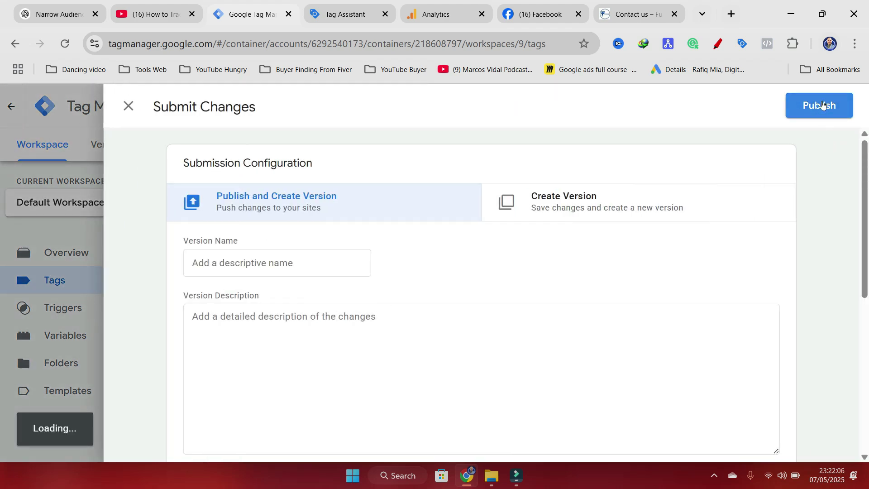
pyautogui.click(815, 106)
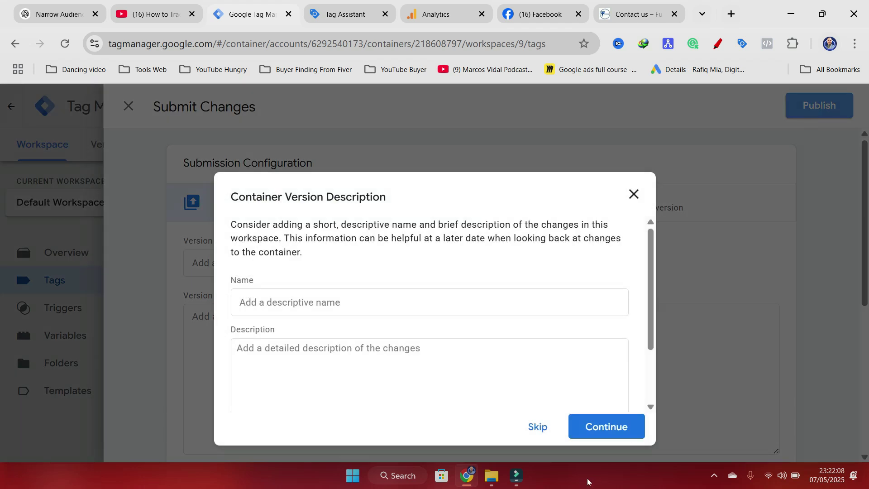
pyautogui.click(620, 424)
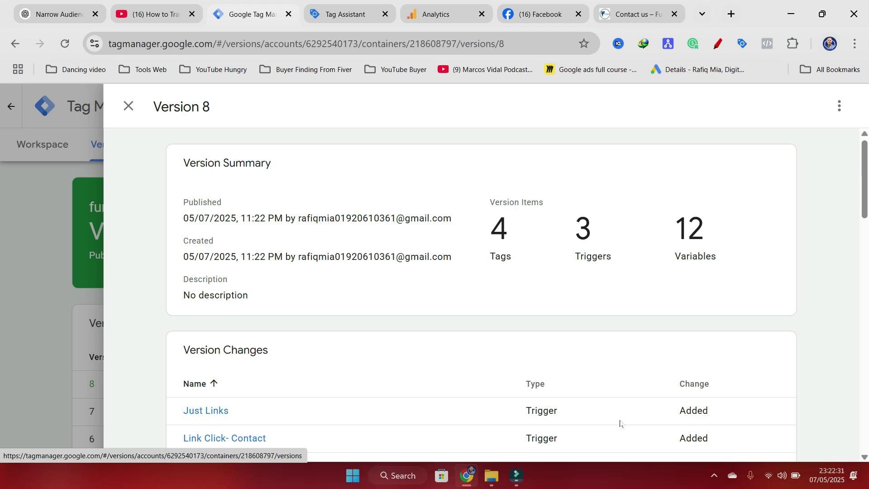
# Step: Switch to Google Analytics, close the web stream details and open DebugView from the property's Admin settings
pyautogui.click(450, 12)
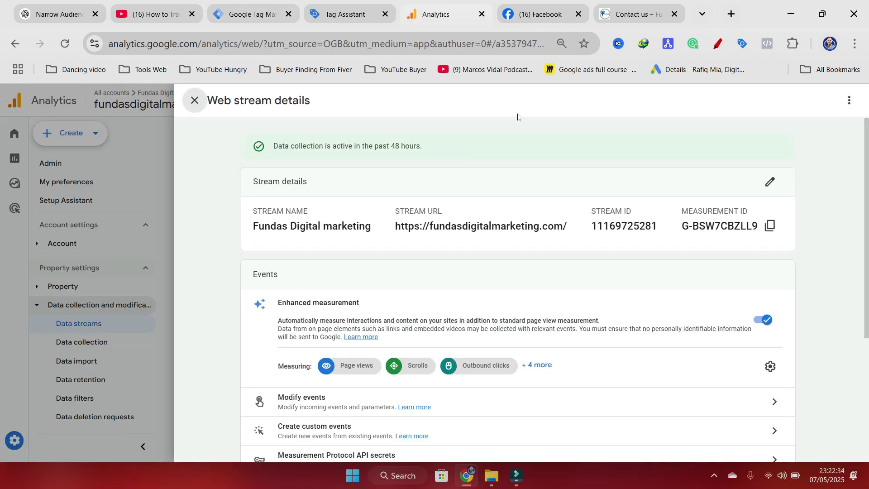
pyautogui.click(194, 101)
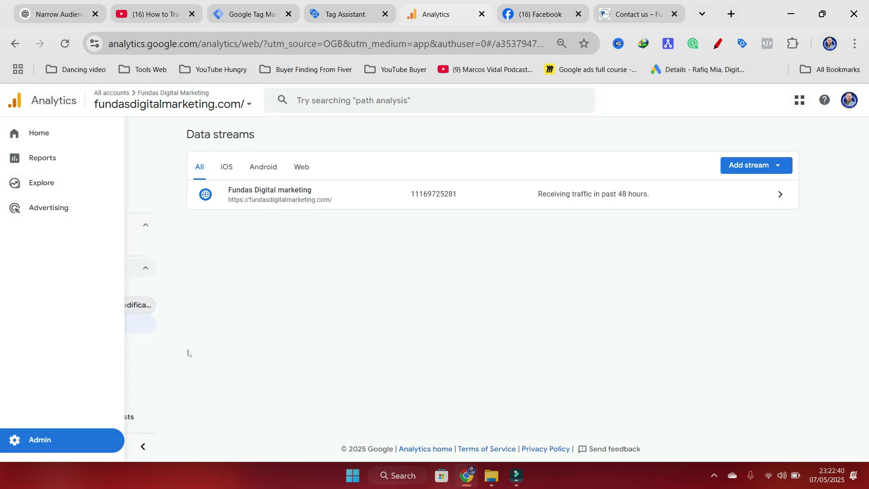
pyautogui.scroll(-2, 95, 339)
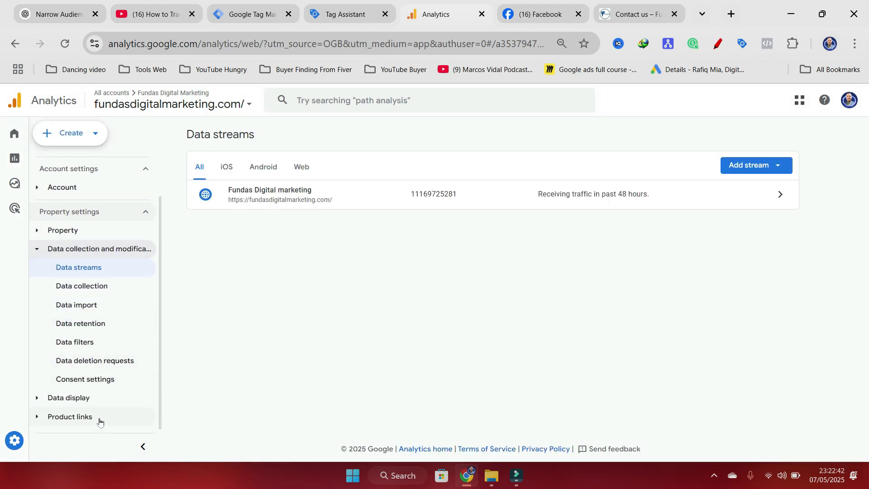
pyautogui.scroll(3, 91, 326)
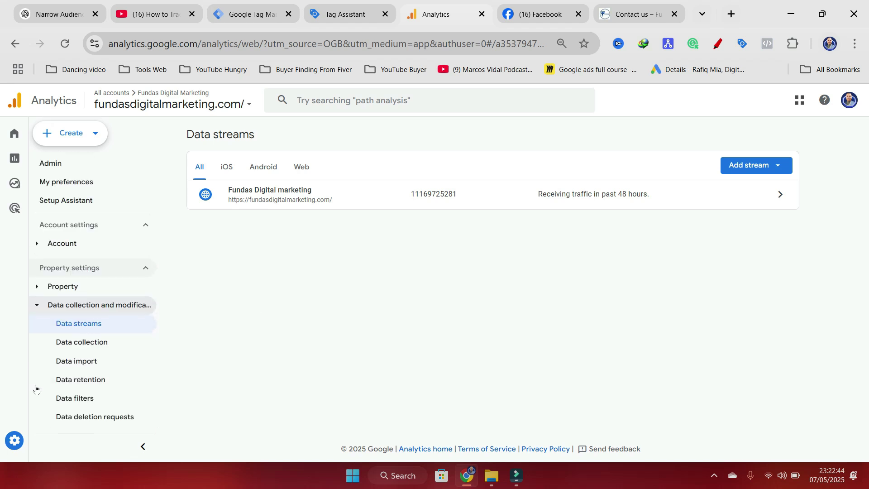
pyautogui.click(15, 440)
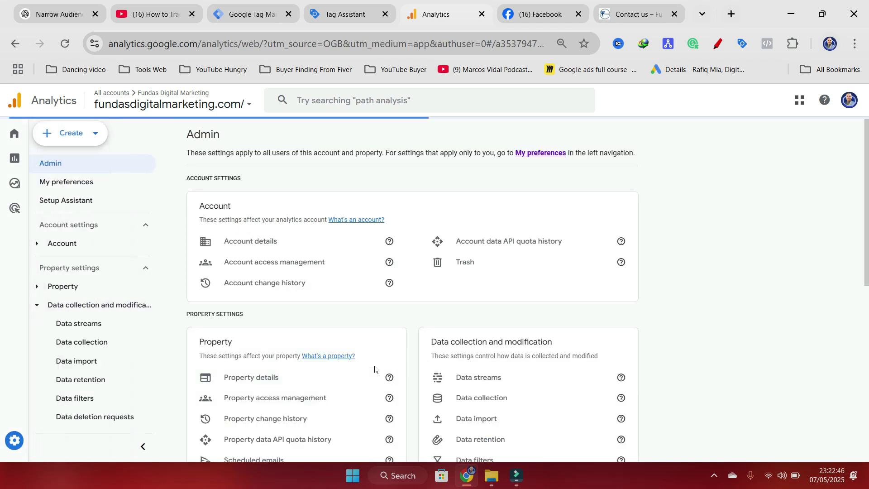
pyautogui.scroll(-8, 367, 357)
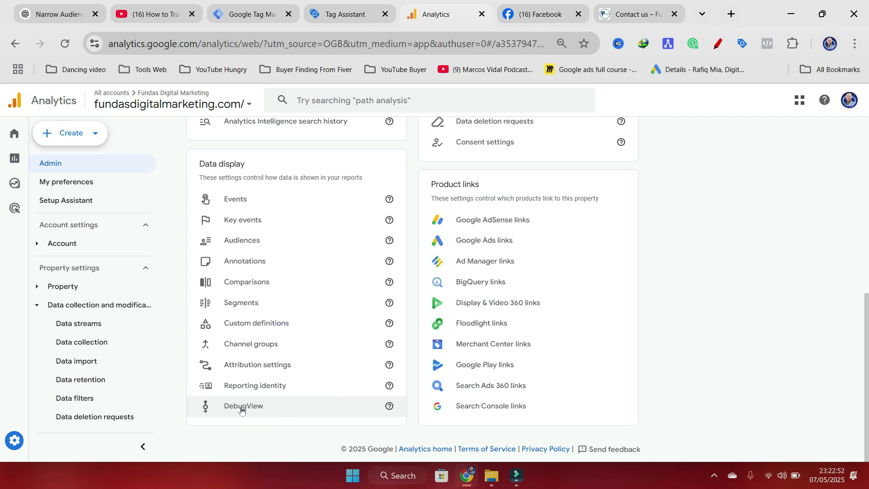
pyautogui.click(233, 406)
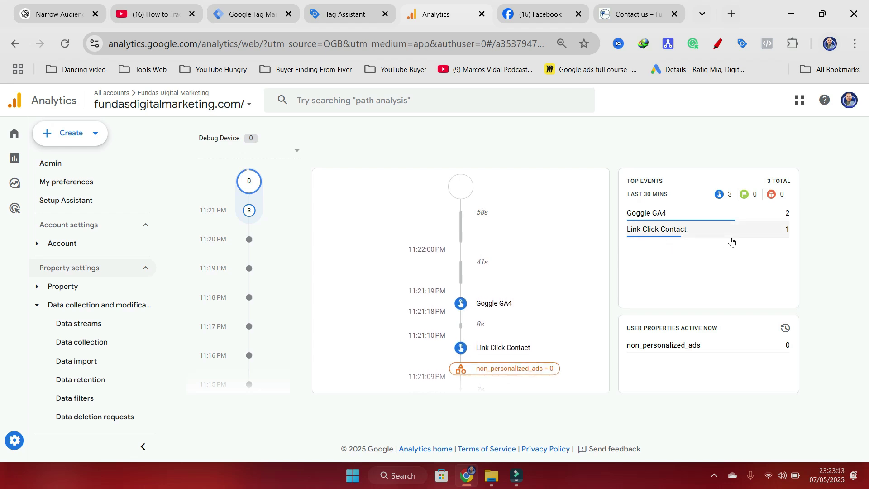
# Step: Examine the Link Click Contact event's Link URL parameter and expand its recorded entry to review all parameters
pyautogui.click(657, 230)
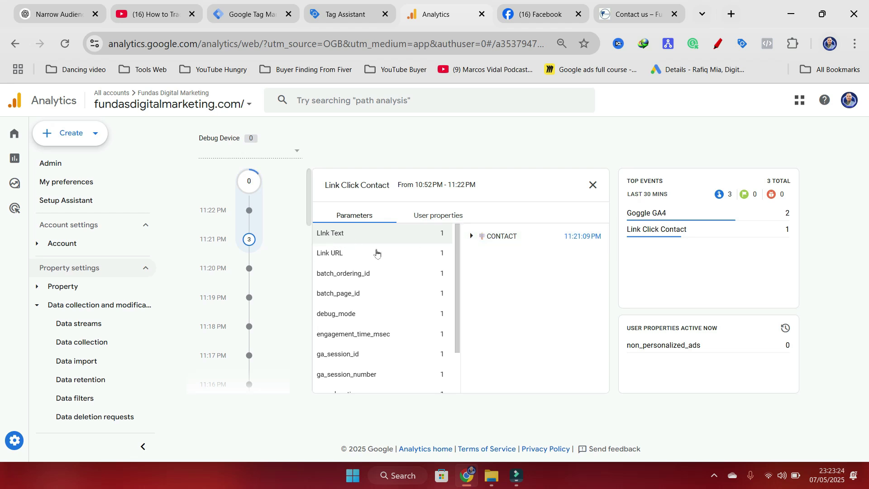
pyautogui.click(341, 254)
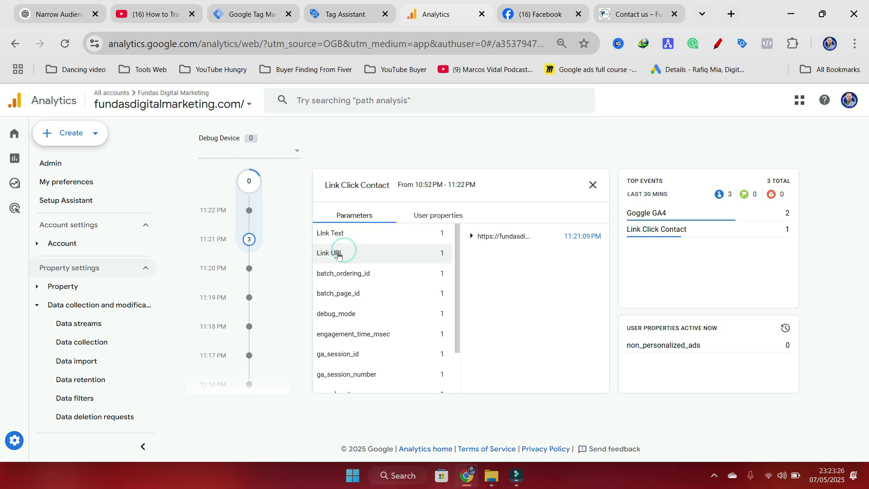
pyautogui.click(549, 243)
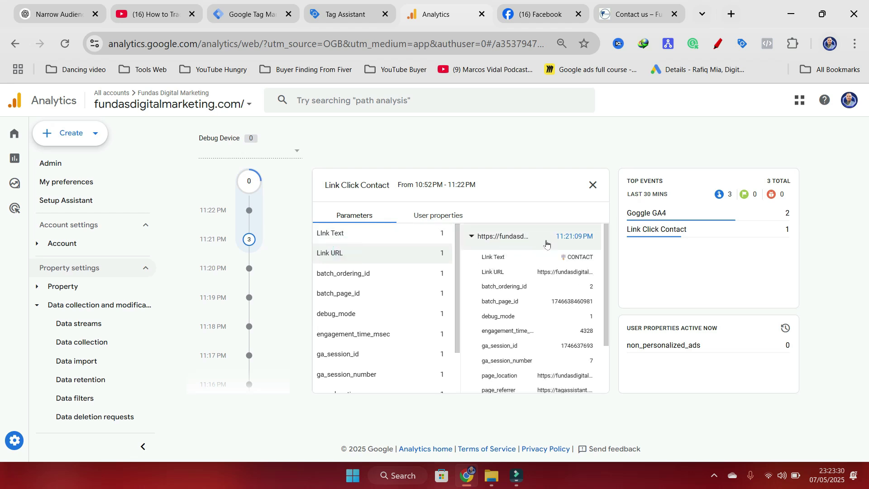
pyautogui.click(549, 213)
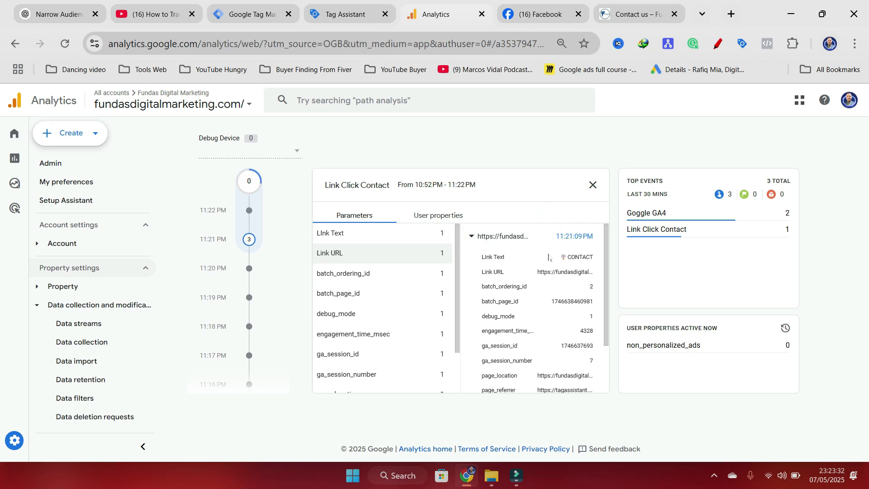